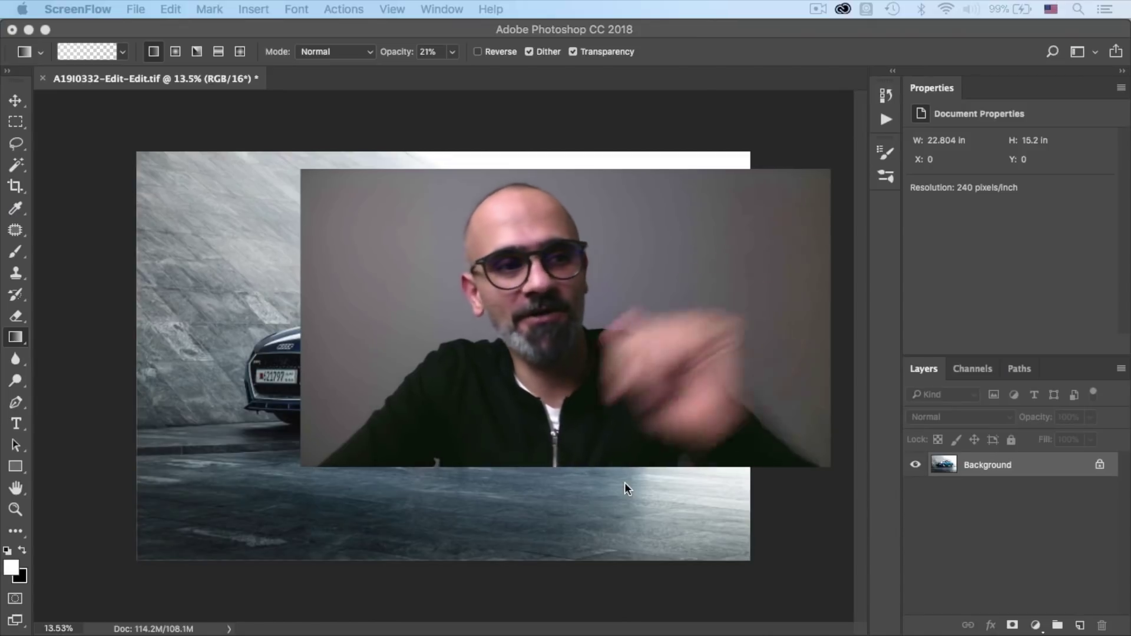
Add a Hue/Saturation layer on Blues, widen the blue range, and set Hue to -180
{"action": "left_click", "coordinate": [1035, 626]}
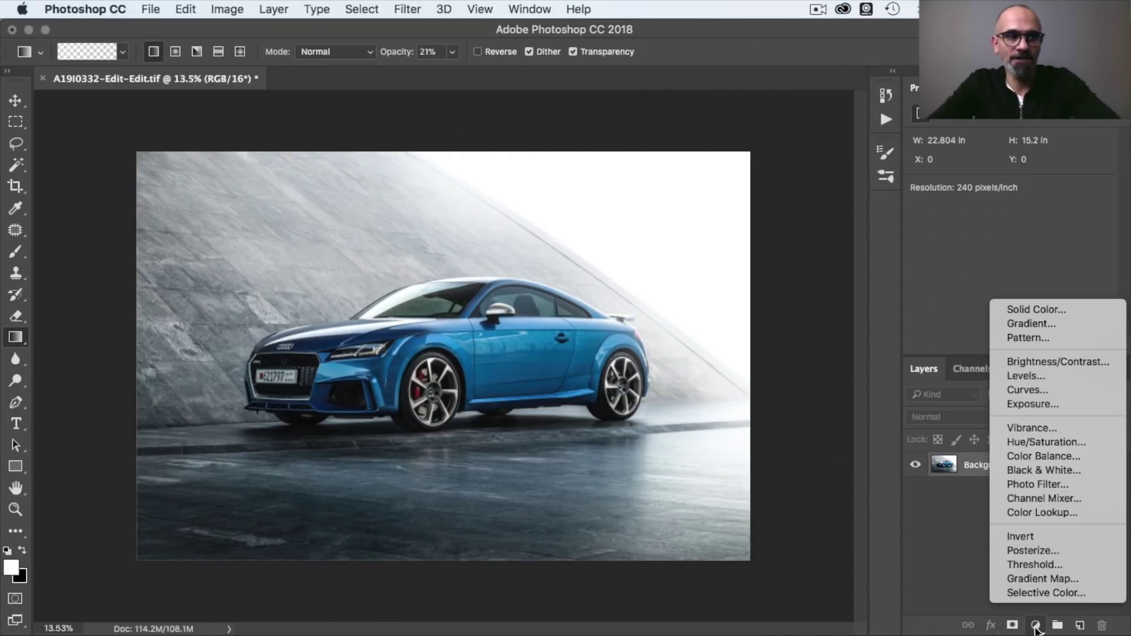
{"action": "left_click", "coordinate": [1057, 440]}
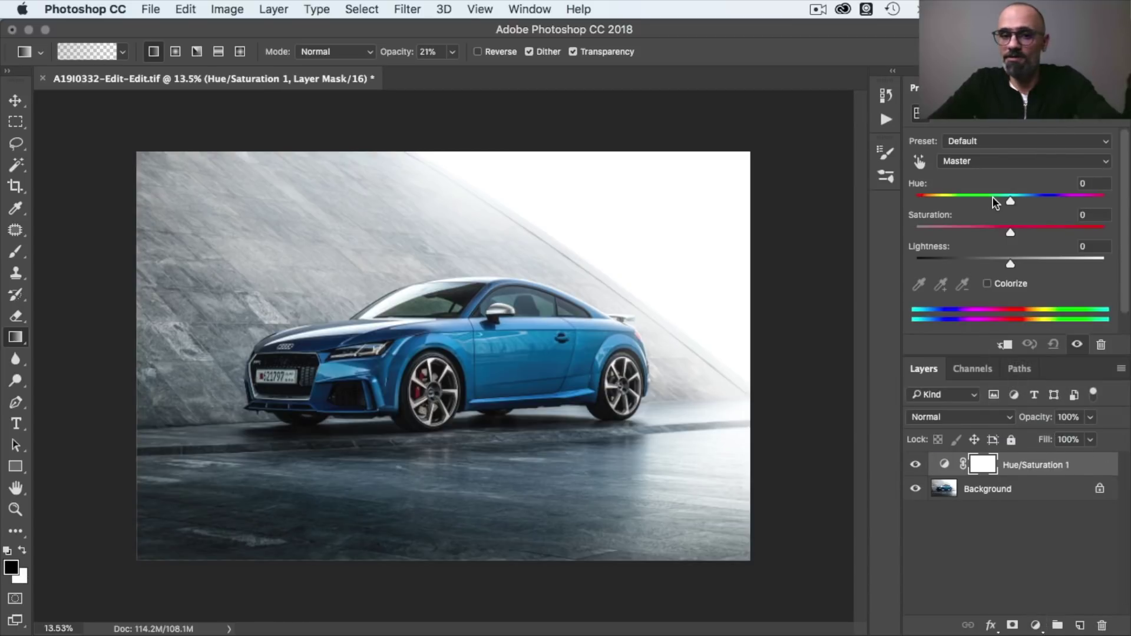
{"action": "left_click", "coordinate": [990, 165]}
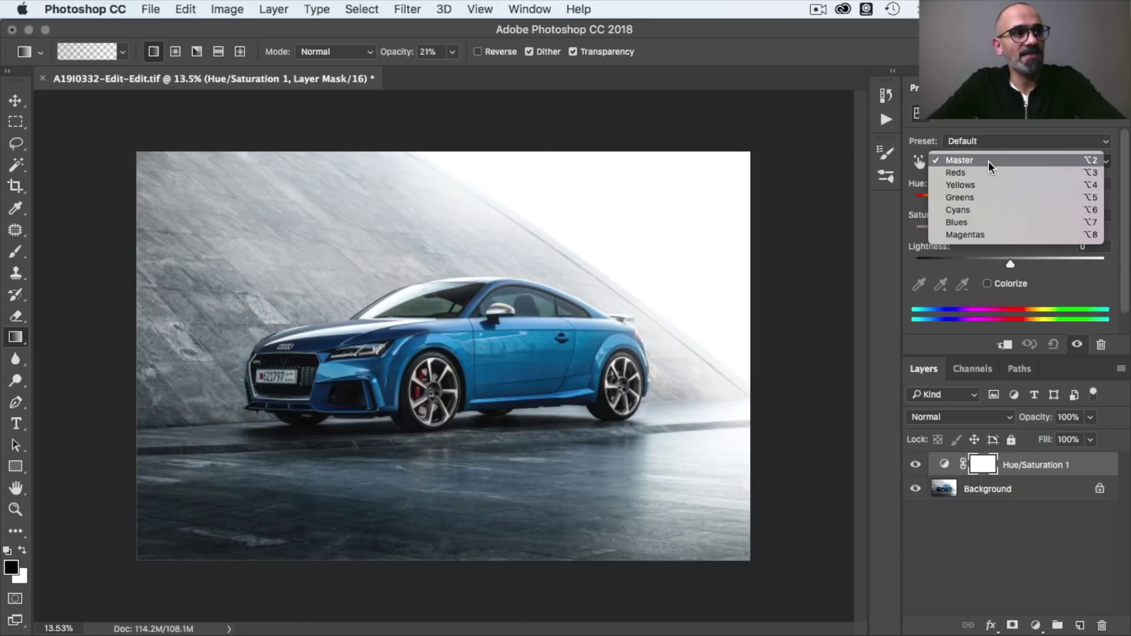
{"action": "left_click", "coordinate": [980, 222]}
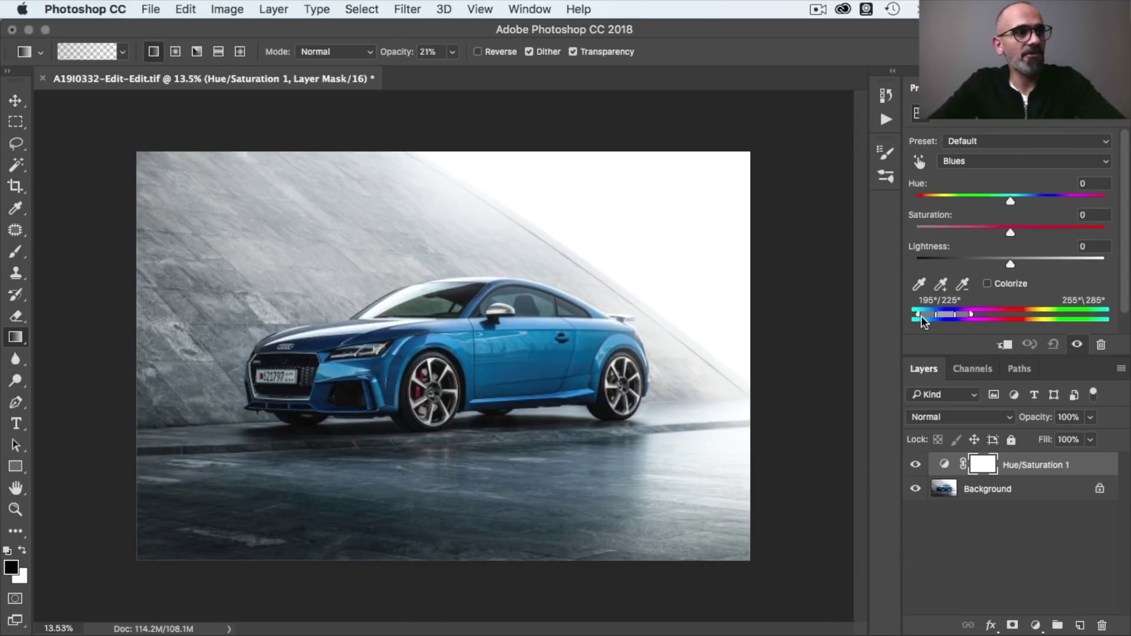
{"action": "left_click_drag", "start_coordinate": [920, 313], "coordinate": [915, 316]}
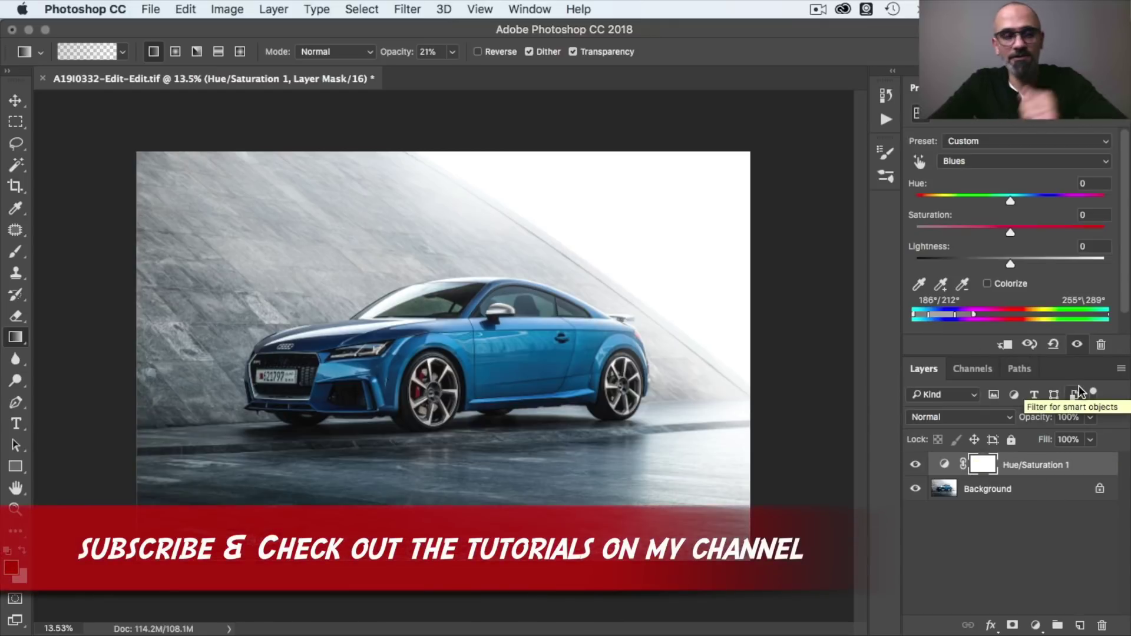
{"action": "left_click_drag", "start_coordinate": [1009, 201], "coordinate": [915, 219]}
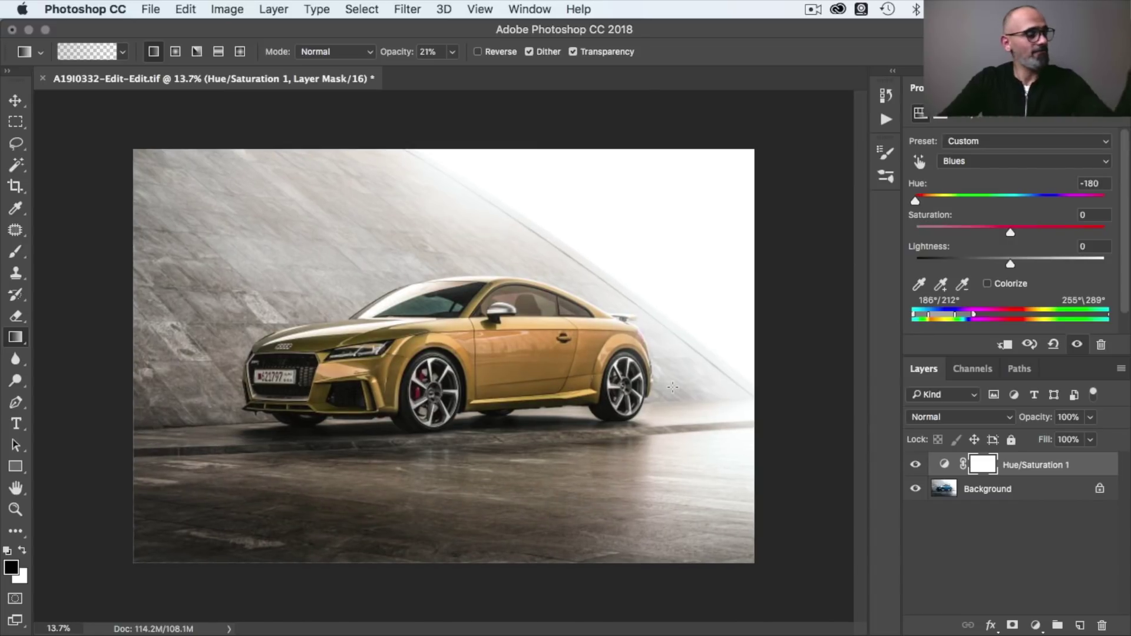
{"action": "scroll", "coordinate": [671, 386], "scroll_direction": "down", "scroll_amount": 3}
{"action": "scroll", "coordinate": [672, 387], "scroll_direction": "down", "scroll_amount": 1}
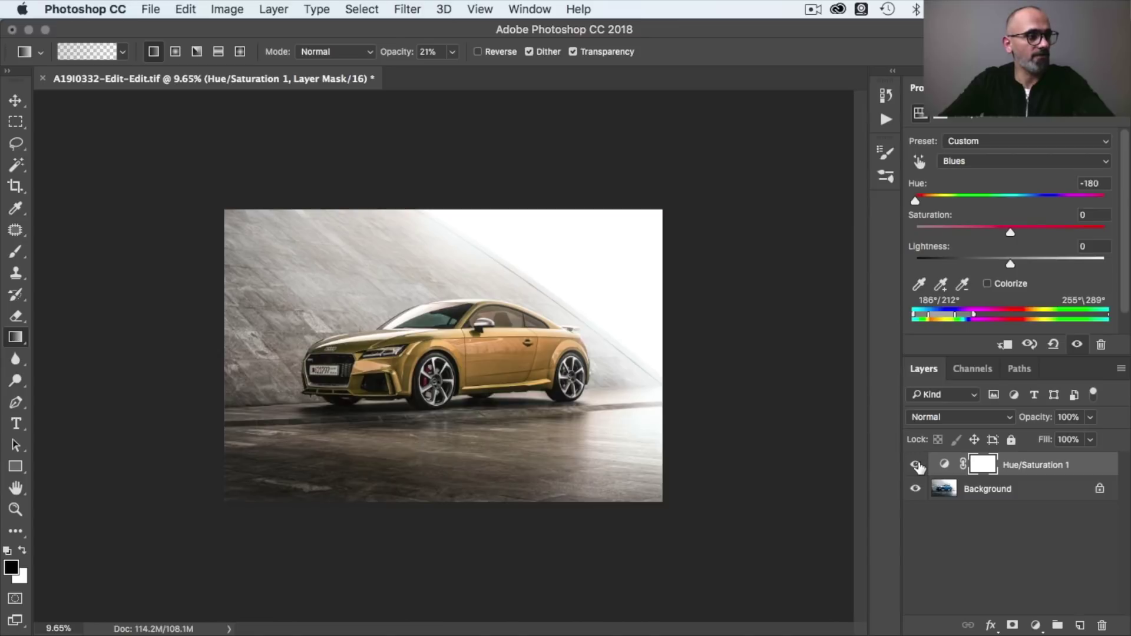
{"action": "left_click", "coordinate": [915, 464]}
{"action": "left_click", "coordinate": [915, 464]}
{"action": "left_click", "coordinate": [915, 465]}
{"action": "left_click", "coordinate": [915, 464]}
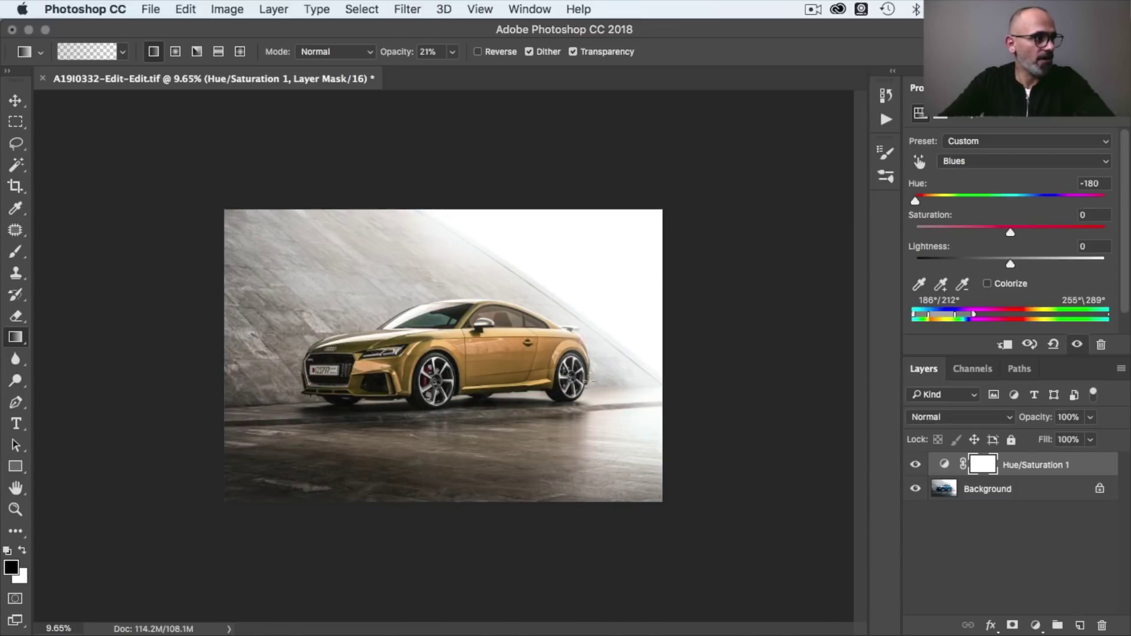
{"action": "scroll", "coordinate": [488, 322], "scroll_direction": "up", "scroll_amount": 4}
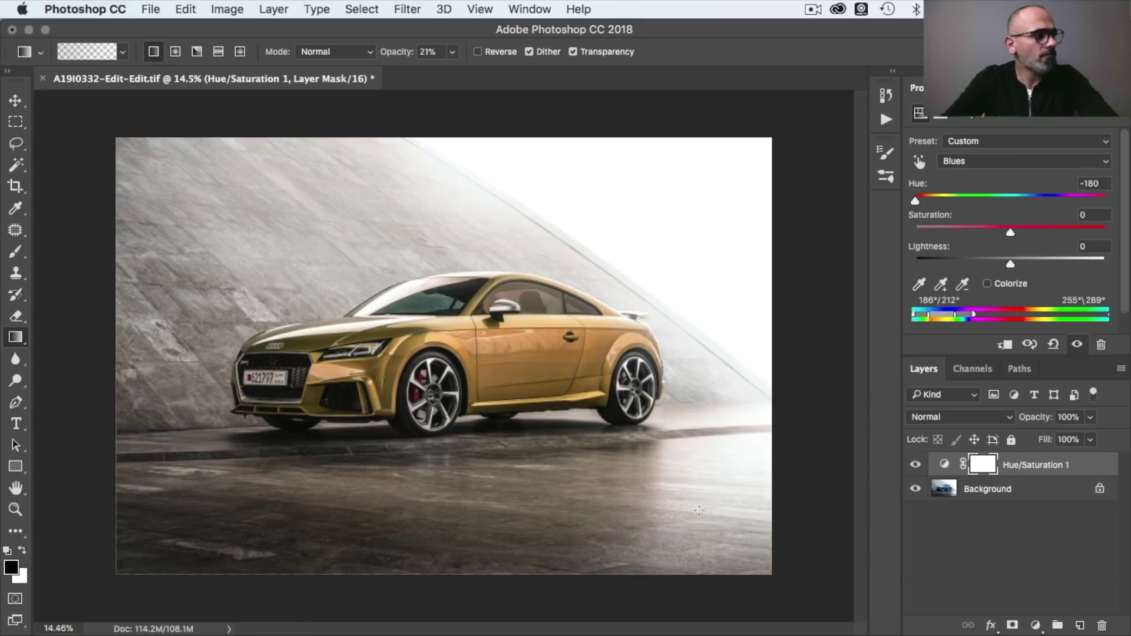
Add a Selective Color layer and set its Yellows to Cyan -88, Magenta +3, Yellow +79
{"action": "left_click", "coordinate": [1035, 624]}
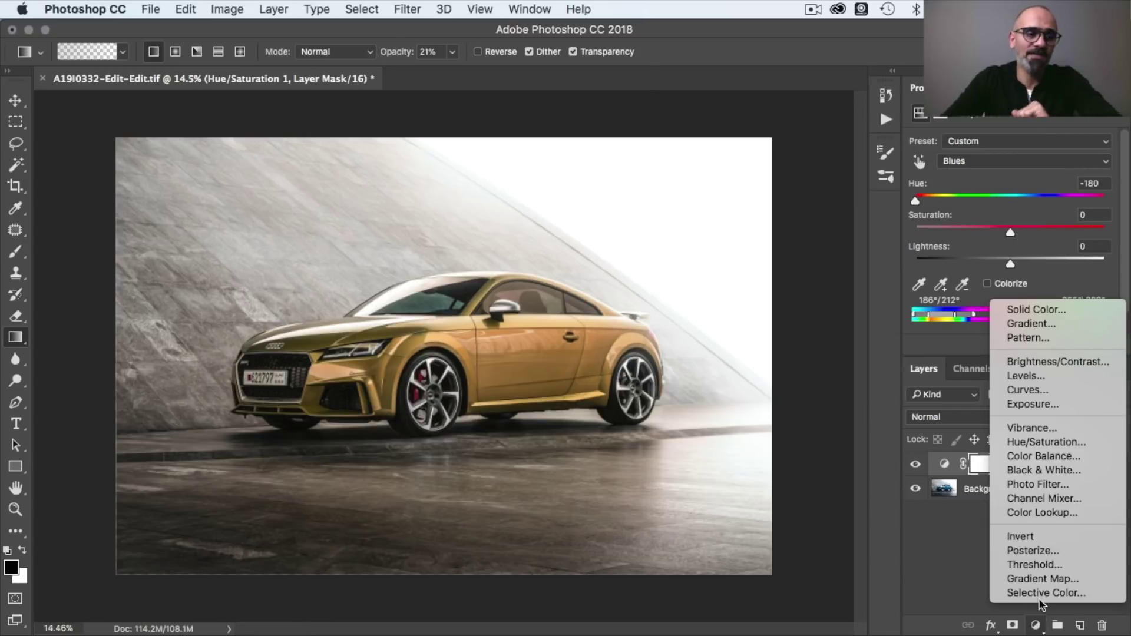
{"action": "left_click", "coordinate": [1040, 596]}
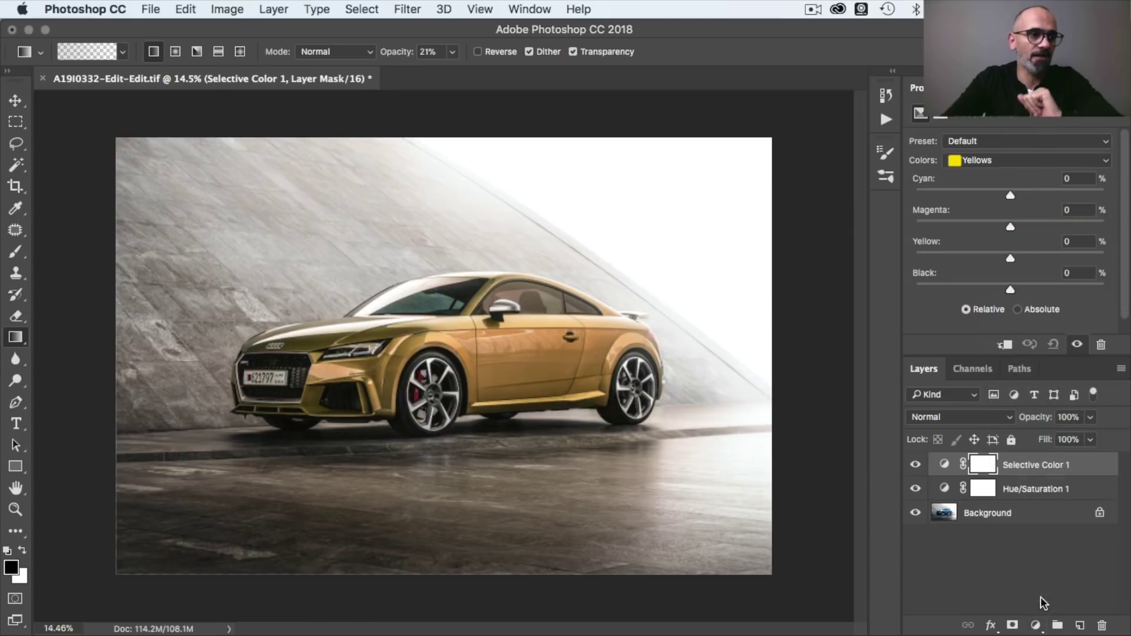
{"action": "left_click", "coordinate": [1029, 161]}
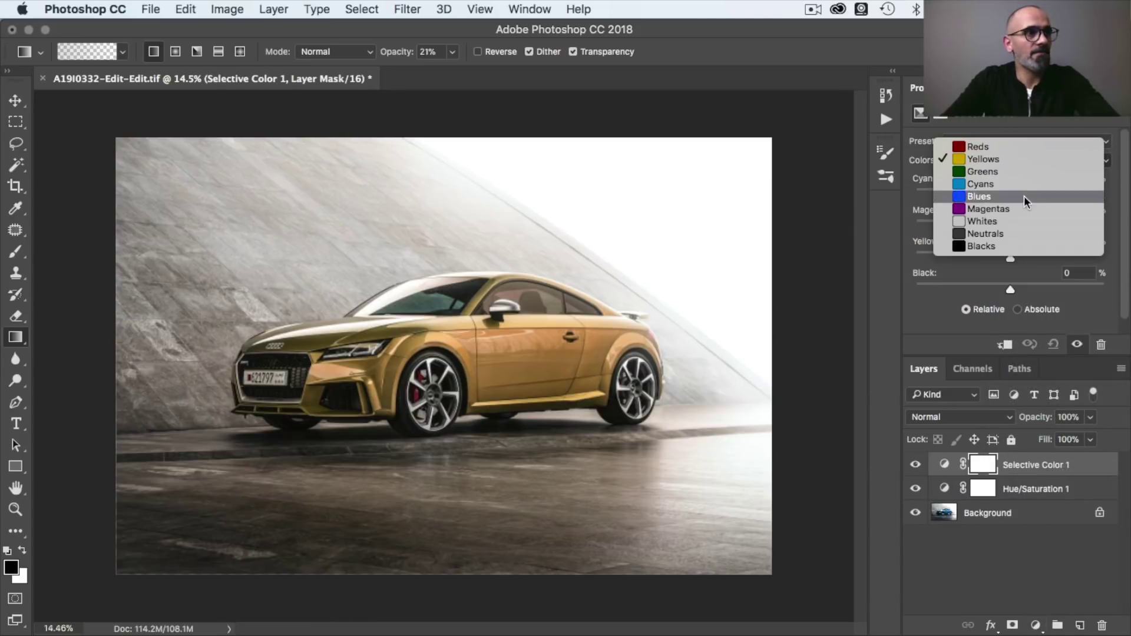
{"action": "left_click", "coordinate": [1027, 158]}
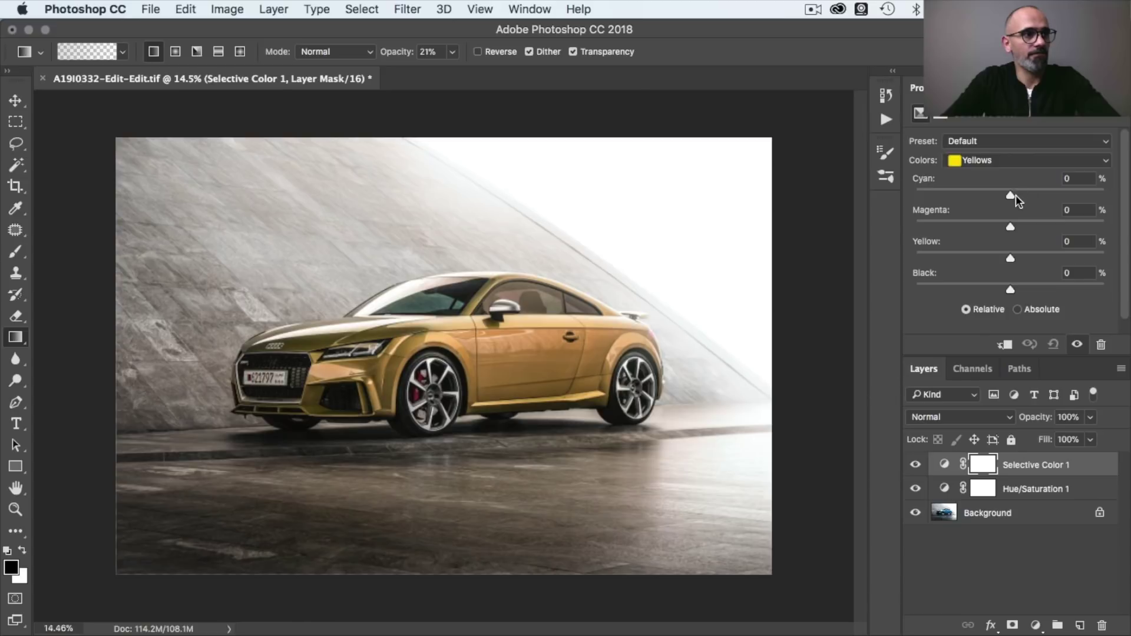
{"action": "left_click_drag", "start_coordinate": [1009, 194], "coordinate": [927, 207]}
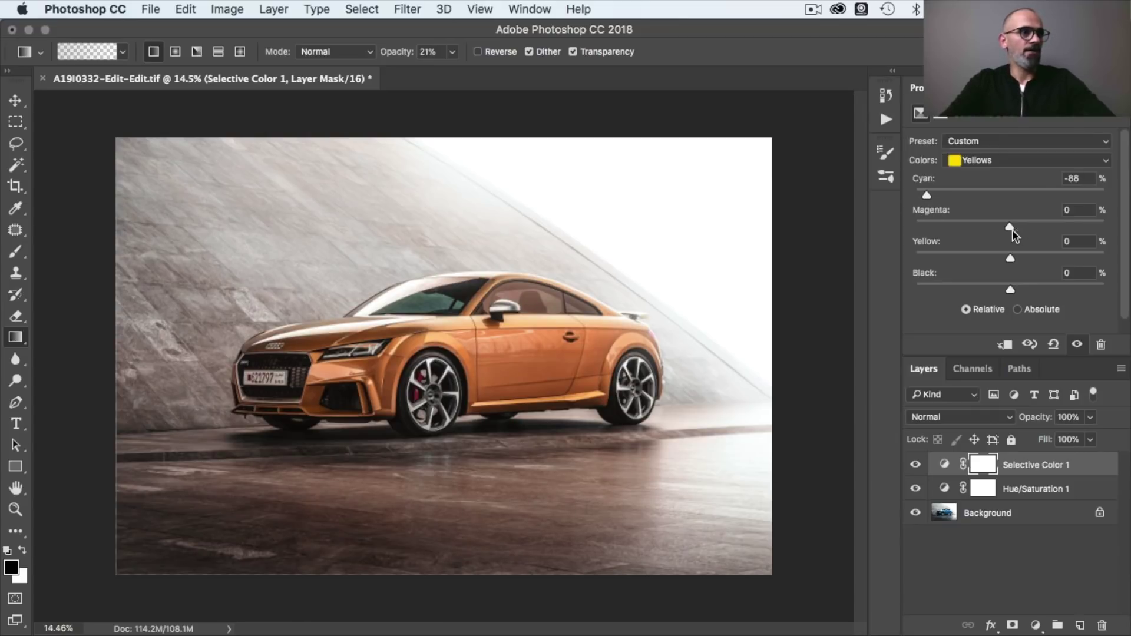
{"action": "left_click_drag", "start_coordinate": [1010, 228], "coordinate": [1001, 259]}
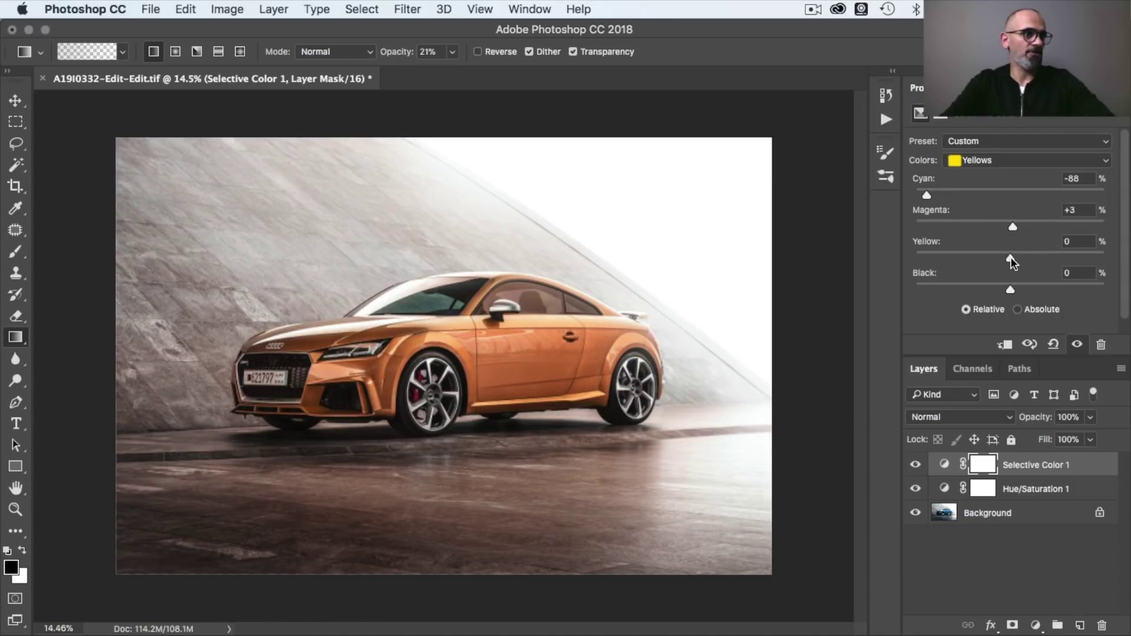
{"action": "left_click_drag", "start_coordinate": [1009, 257], "coordinate": [1038, 253]}
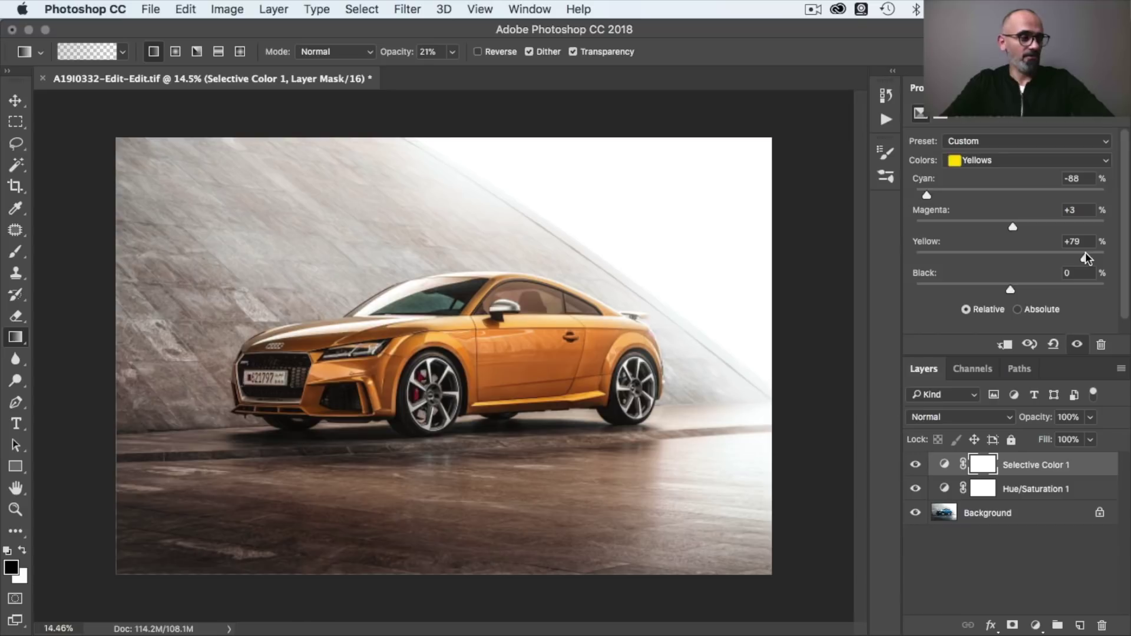
Reselect Hue/Saturation 1 and change its Blues hue from -180 to -169
{"action": "left_click", "coordinate": [943, 490]}
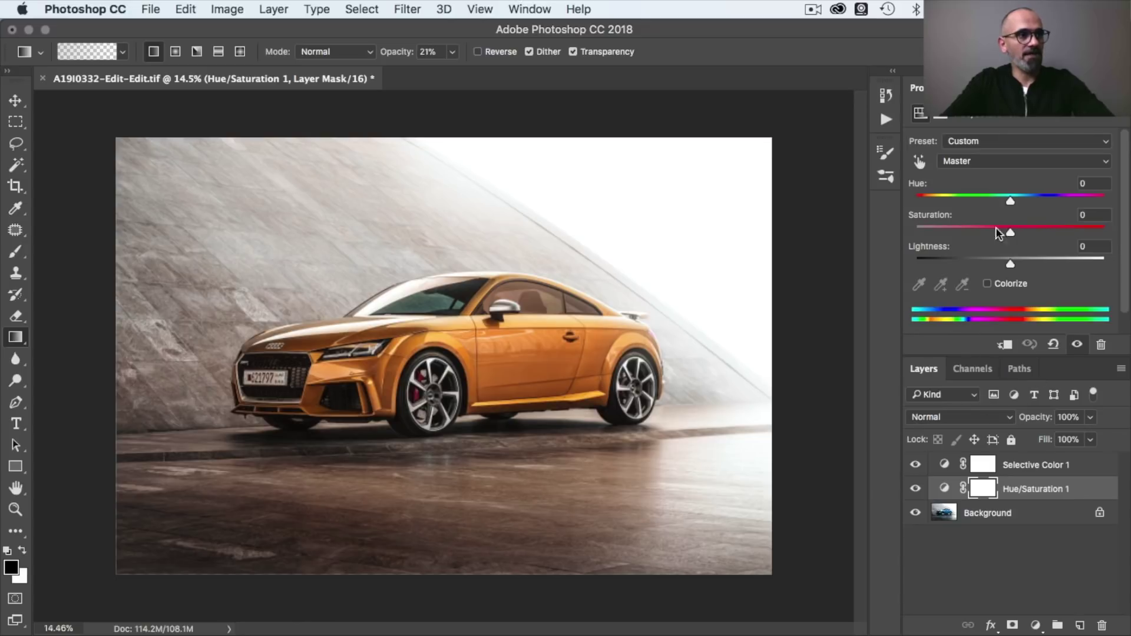
{"action": "left_click", "coordinate": [970, 163]}
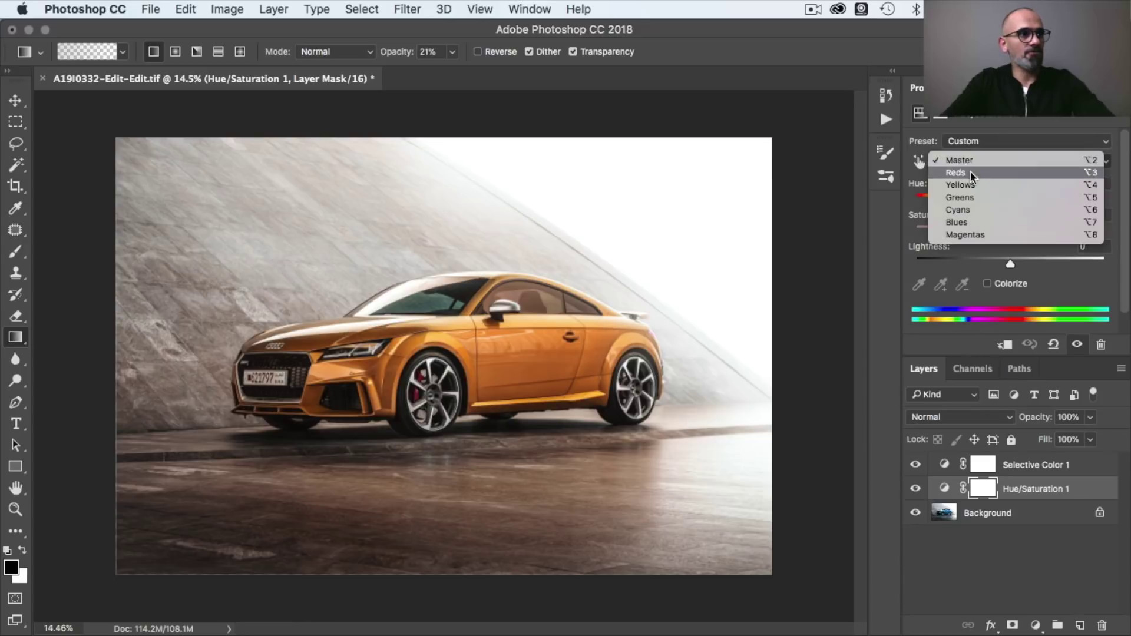
{"action": "left_click", "coordinate": [971, 220]}
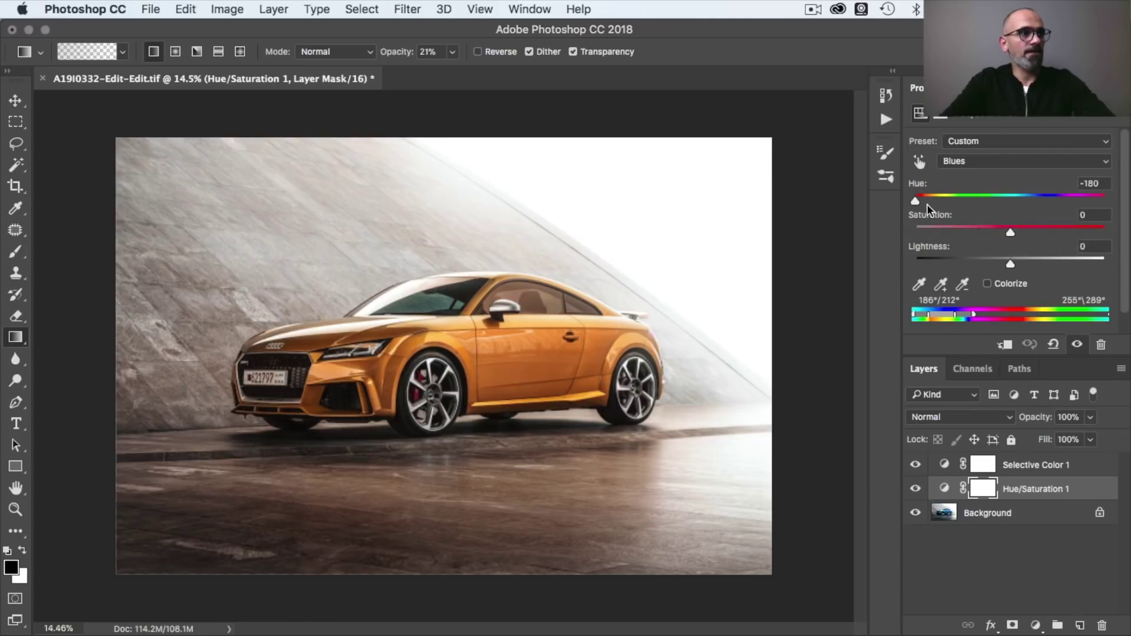
{"action": "left_click_drag", "start_coordinate": [917, 201], "coordinate": [920, 202]}
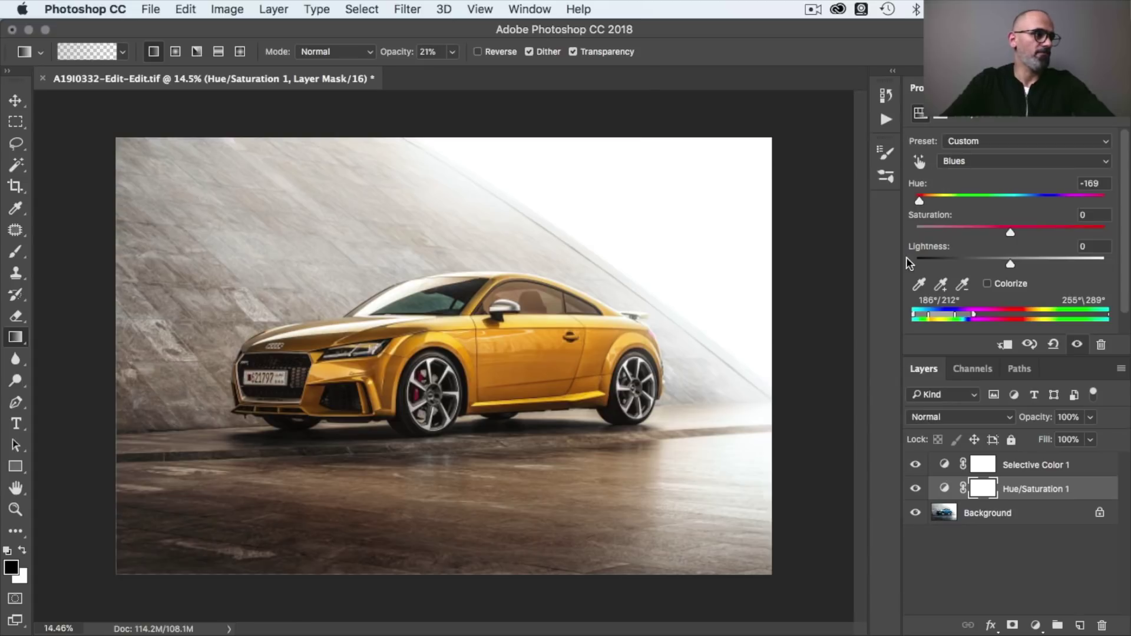
{"action": "scroll", "coordinate": [573, 409], "scroll_direction": "down", "scroll_amount": 3}
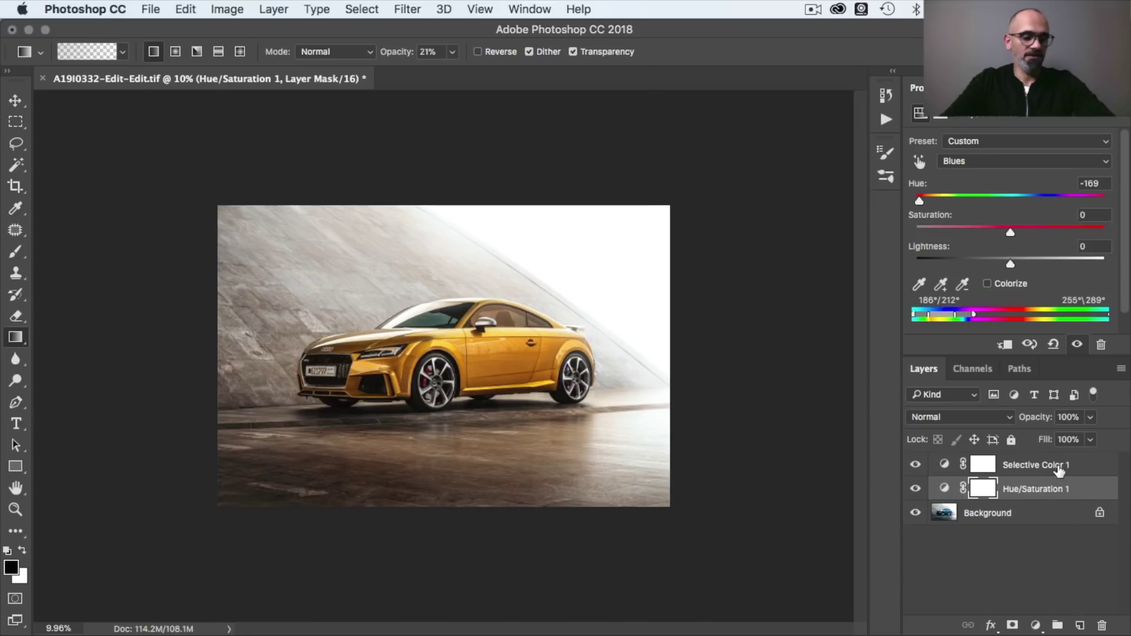
Select both adjustment layers and group them into Group 1
{"action": "left_click", "coordinate": [1036, 465], "text": "shift"}
{"action": "key", "text": "x"}
{"action": "left_click", "coordinate": [1057, 625]}
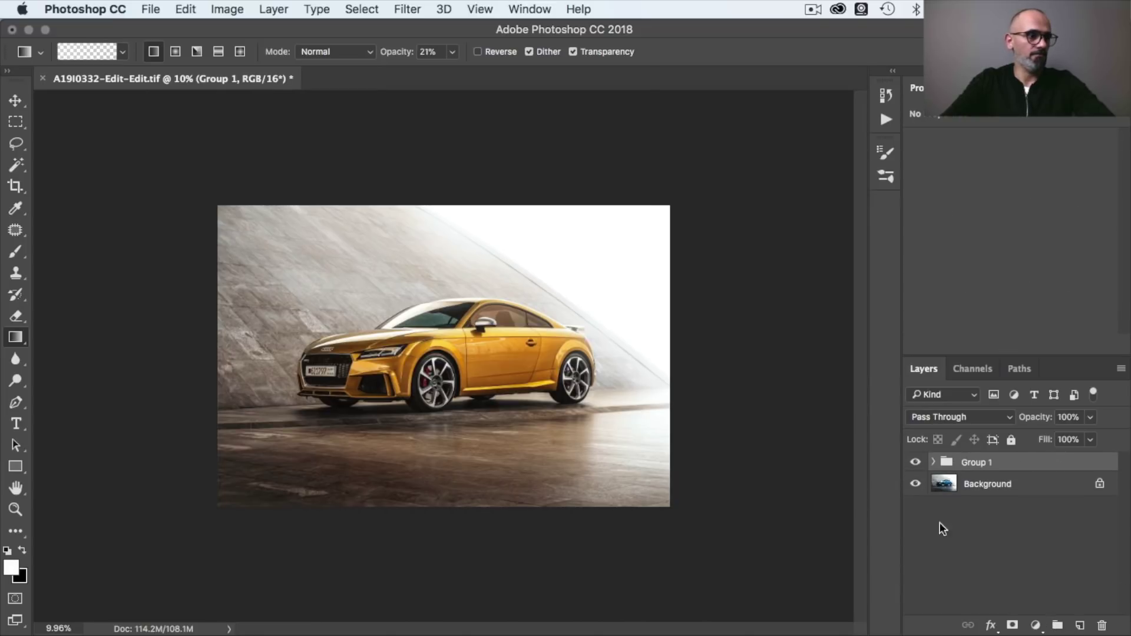
Toggle Group 1's visibility to compare against the original, leave it on, and zoom in
{"action": "left_click", "coordinate": [915, 464]}
{"action": "left_click", "coordinate": [916, 464]}
{"action": "left_click", "coordinate": [916, 464]}
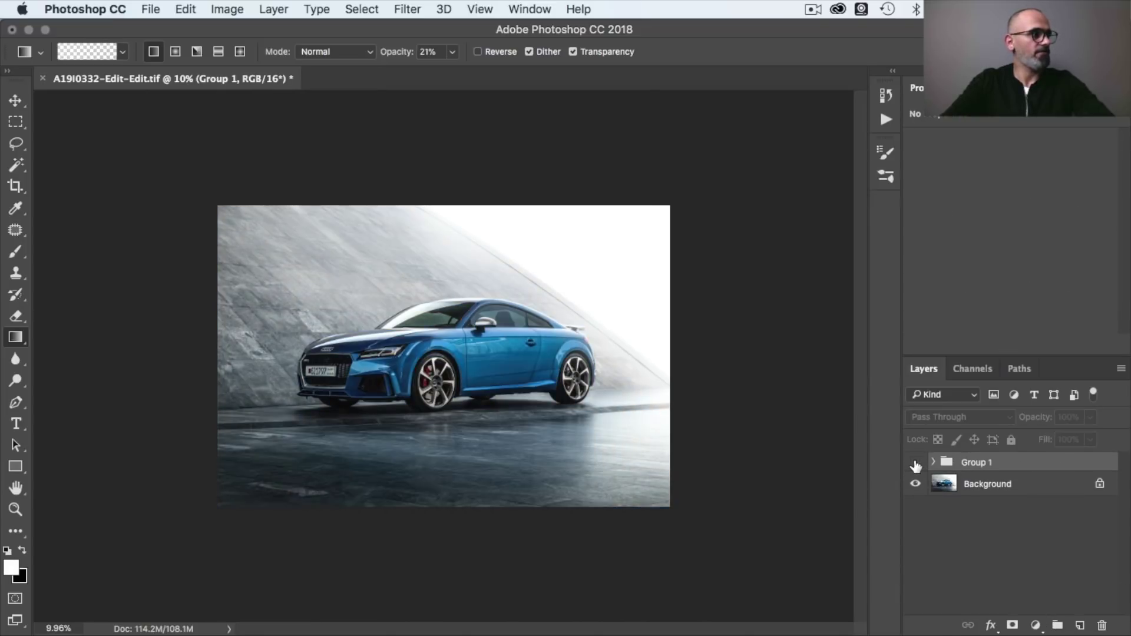
{"action": "left_click", "coordinate": [916, 463]}
{"action": "left_click", "coordinate": [916, 463]}
{"action": "left_click", "coordinate": [915, 463]}
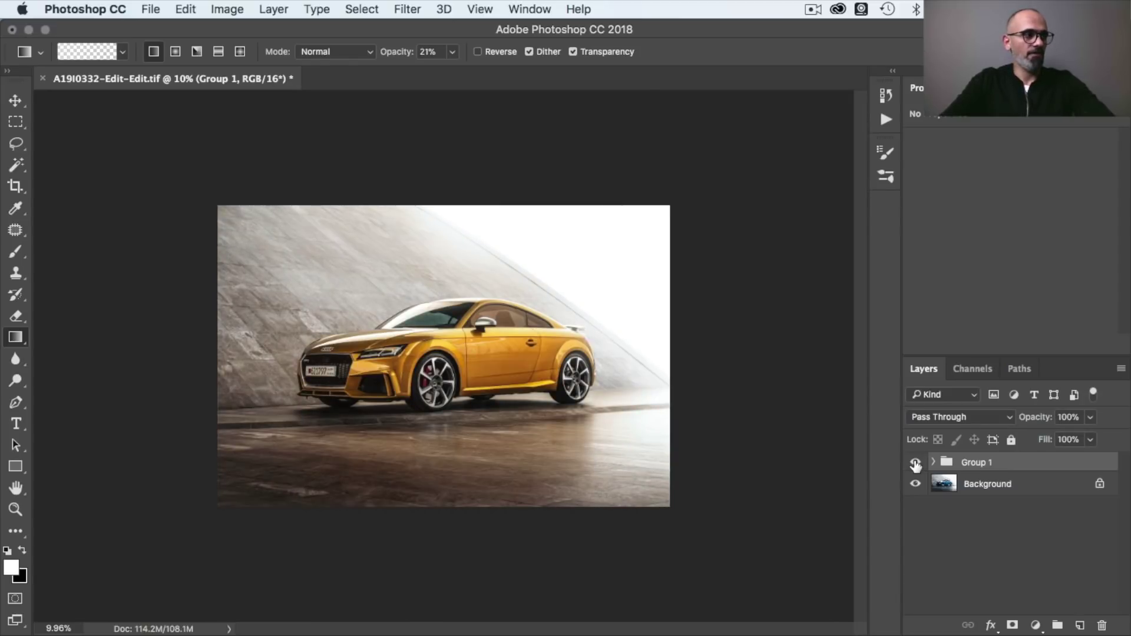
{"action": "key", "text": "super+equal"}
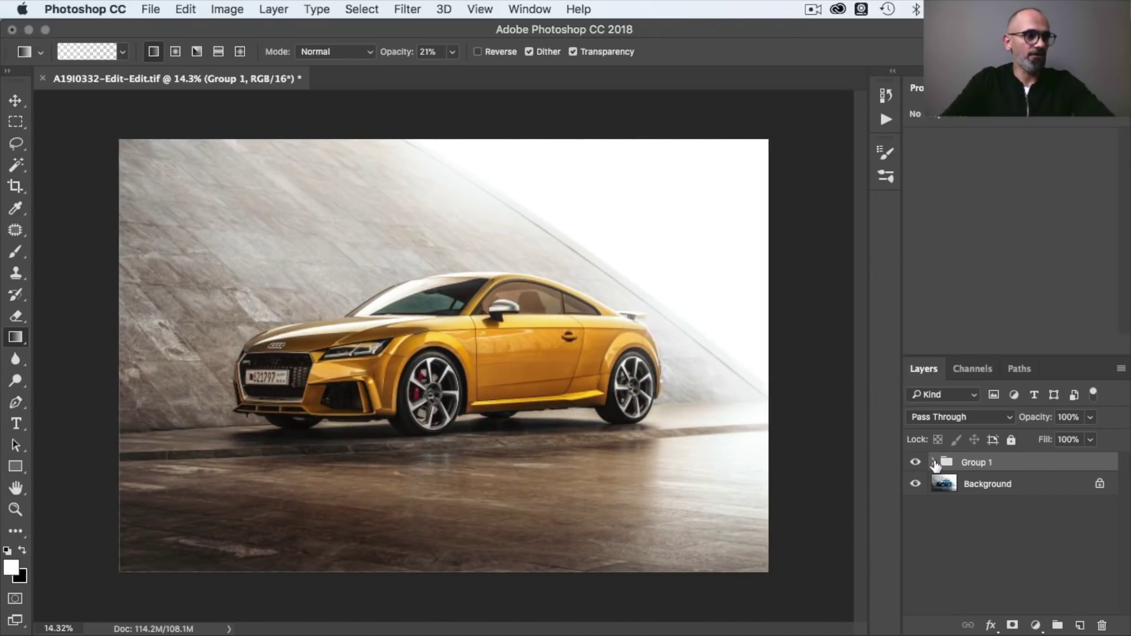
Add a white layer mask to Group 1 and choose a linear Gradient Tool preset
{"action": "left_click", "coordinate": [1013, 626]}
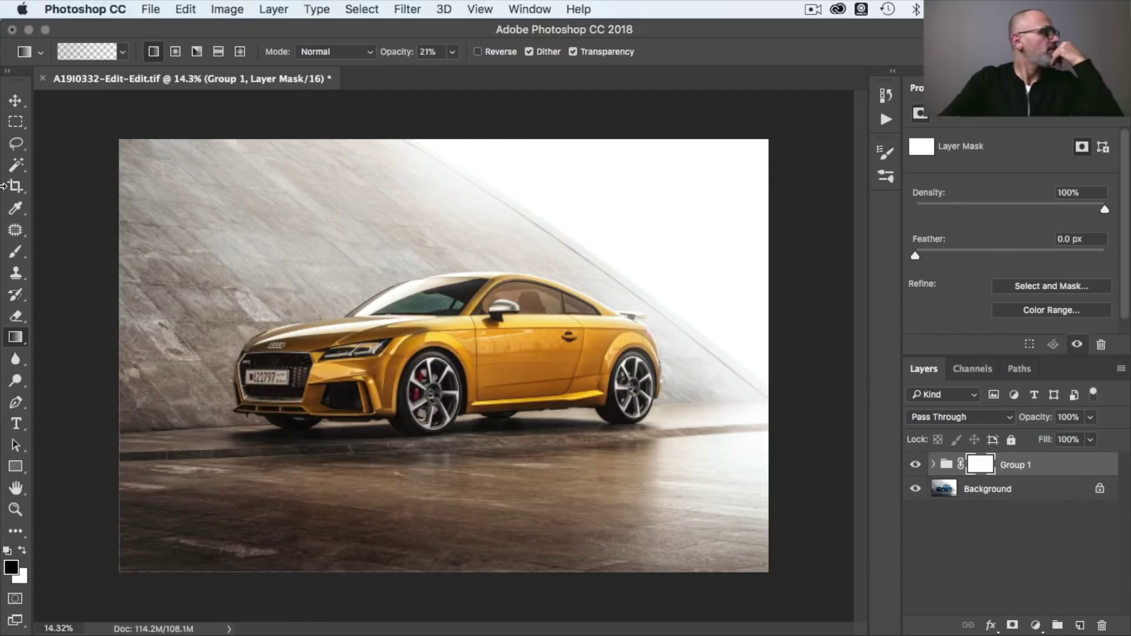
{"action": "left_click", "coordinate": [16, 337]}
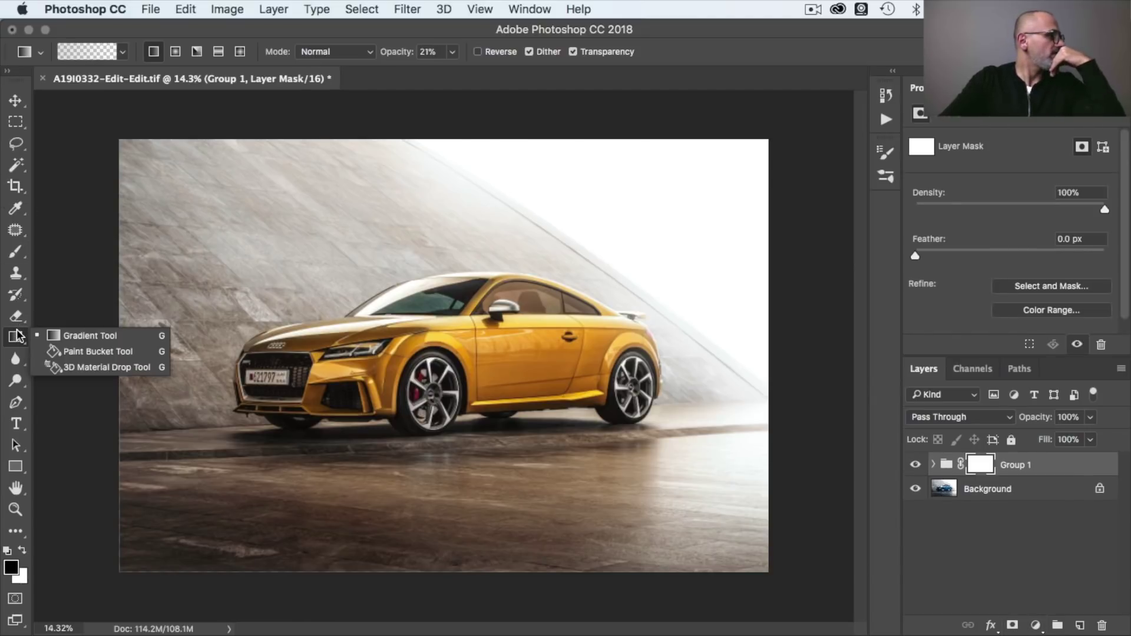
{"action": "left_click", "coordinate": [46, 337]}
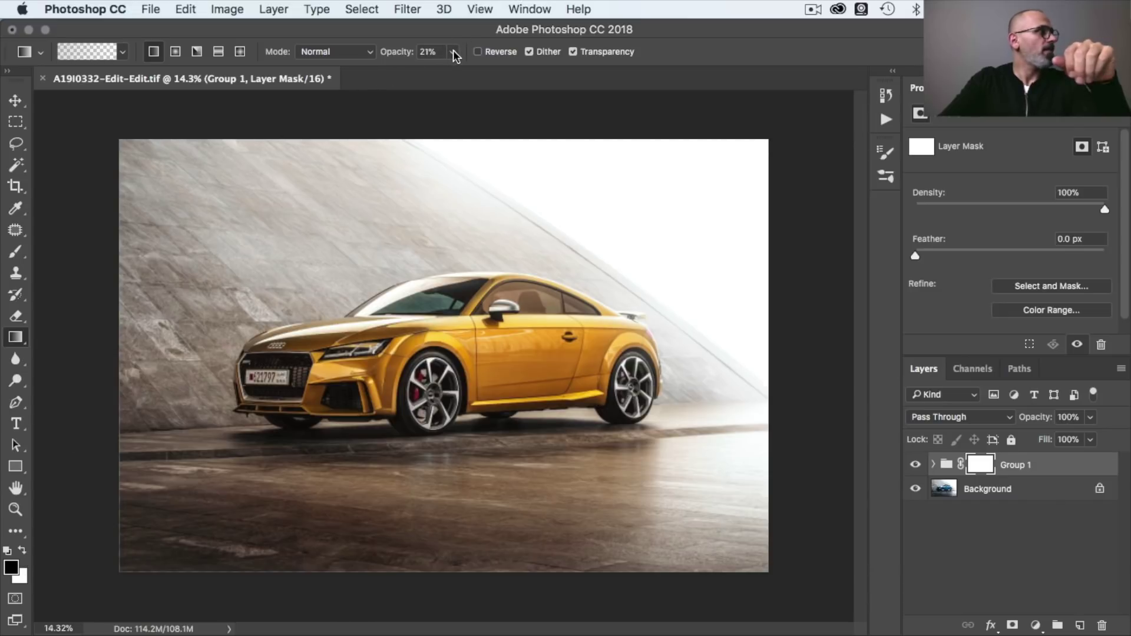
{"action": "left_click", "coordinate": [123, 51]}
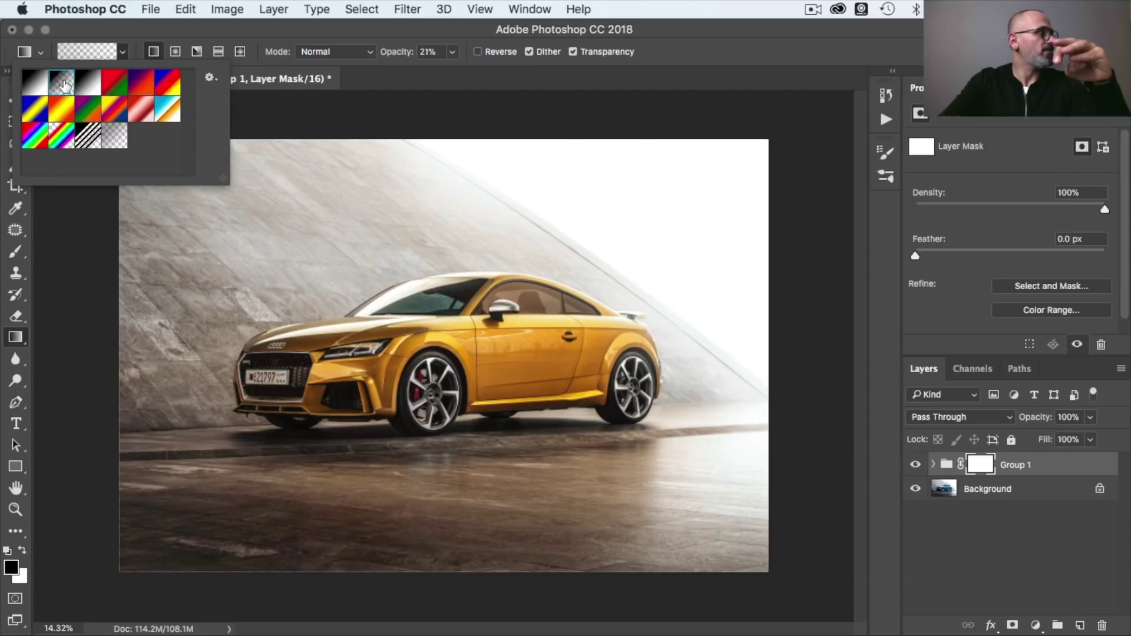
{"action": "left_click", "coordinate": [693, 46]}
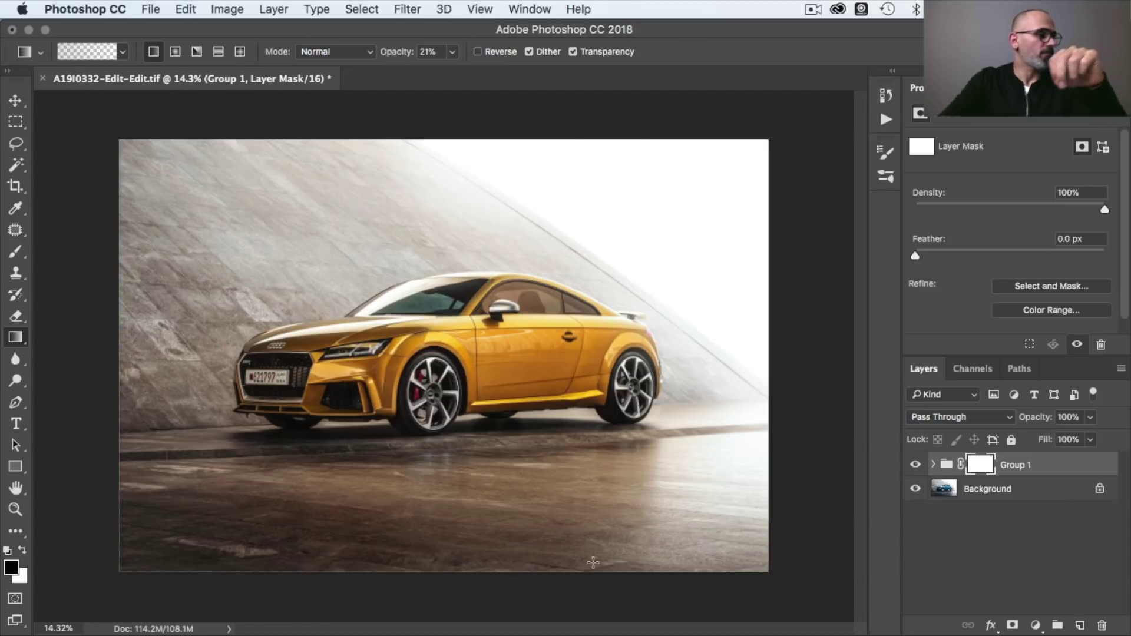
{"action": "scroll", "coordinate": [593, 562], "scroll_direction": "down", "scroll_amount": 1}
Trace a closed pen path around the floor below the kerb and make it a selection
{"action": "key", "text": "p"}
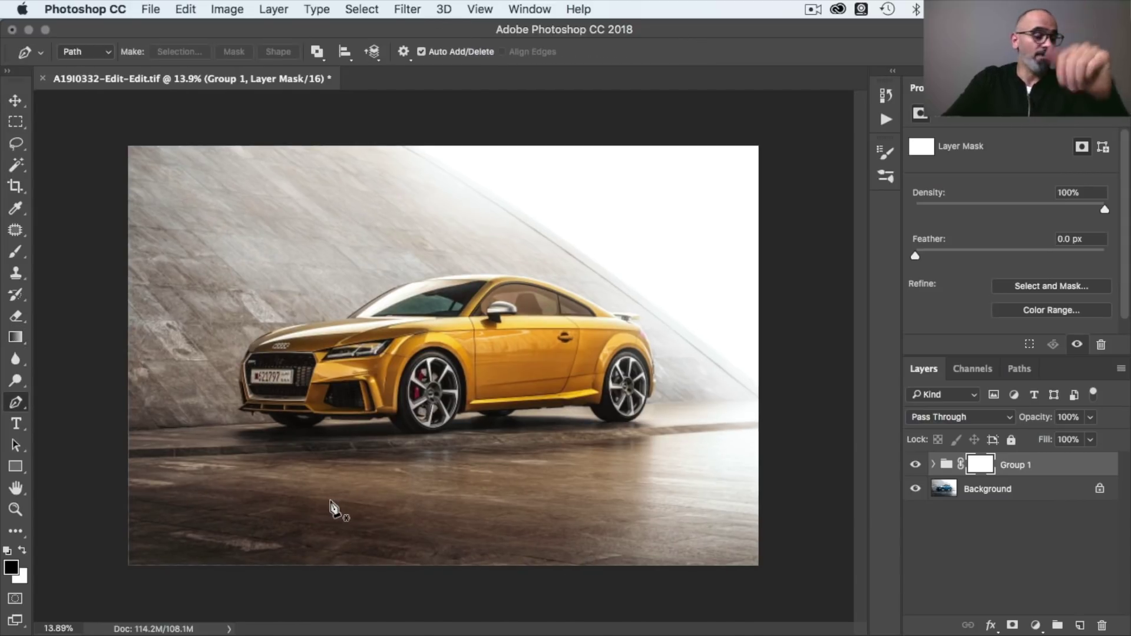
{"action": "left_click", "coordinate": [756, 420]}
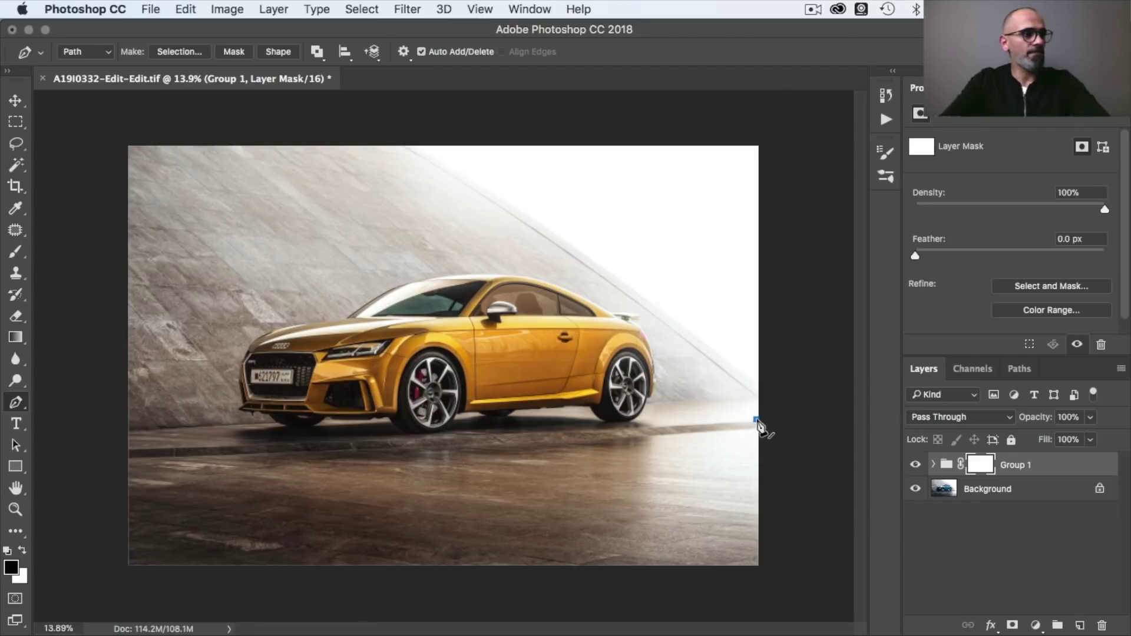
{"action": "left_click", "coordinate": [125, 449]}
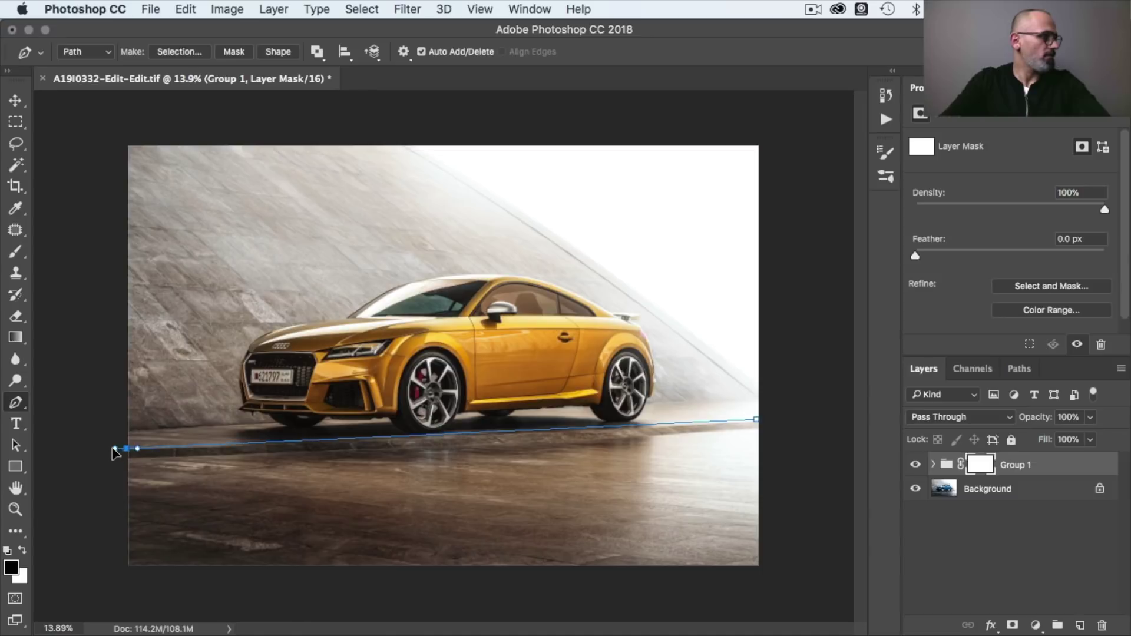
{"action": "left_click_drag", "start_coordinate": [115, 448], "coordinate": [113, 447]}
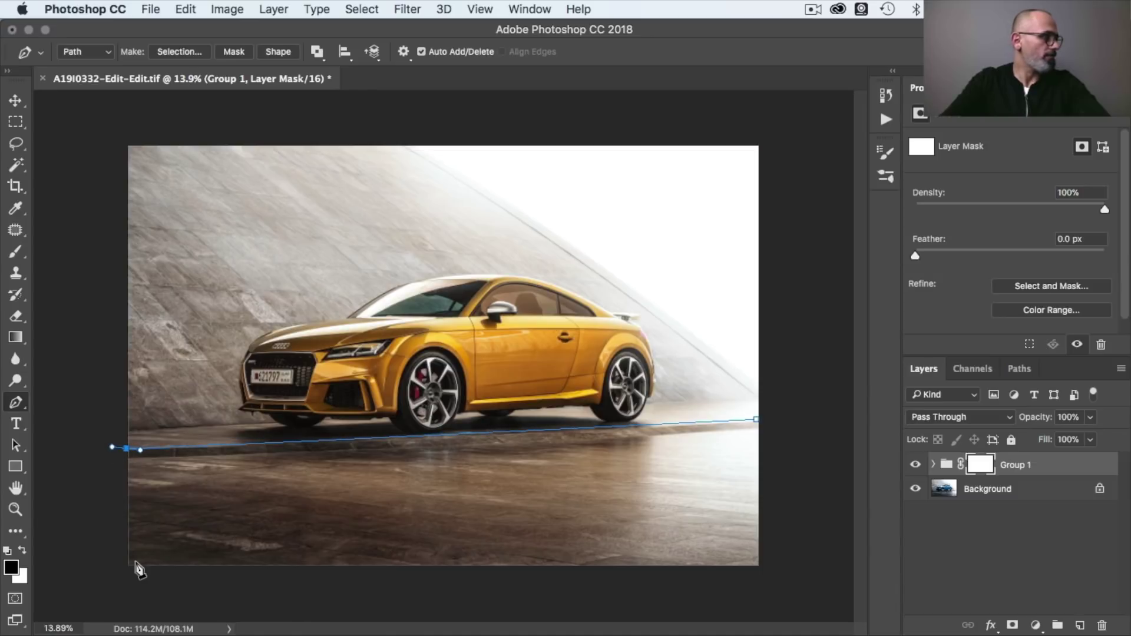
{"action": "left_click", "coordinate": [246, 604]}
{"action": "left_click", "coordinate": [814, 585]}
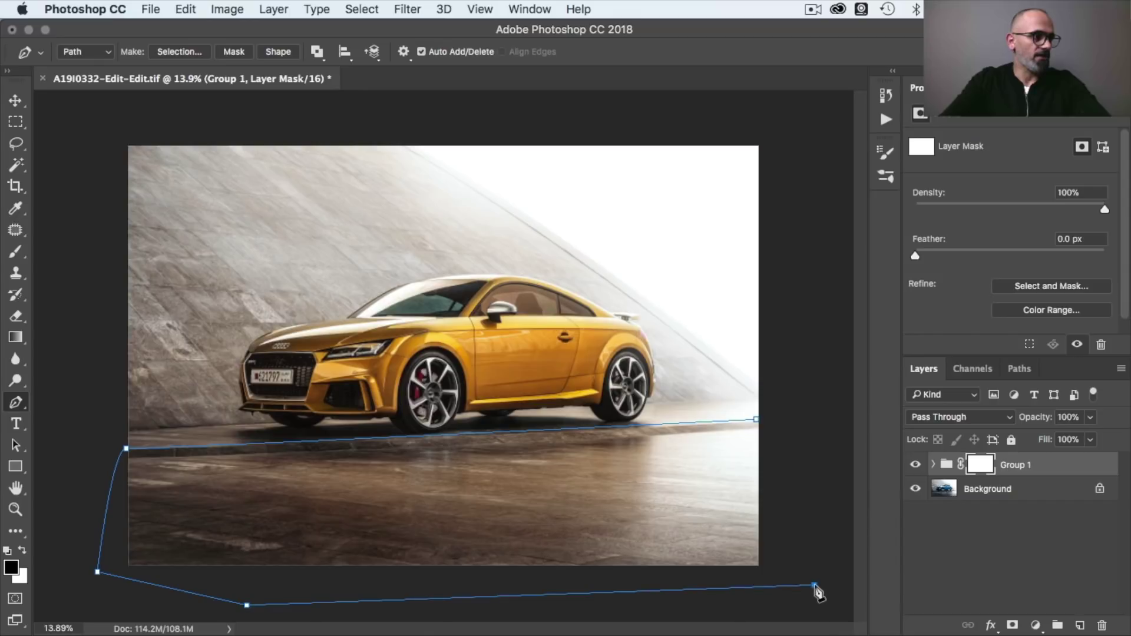
{"action": "left_click", "coordinate": [790, 427]}
{"action": "left_click", "coordinate": [757, 421]}
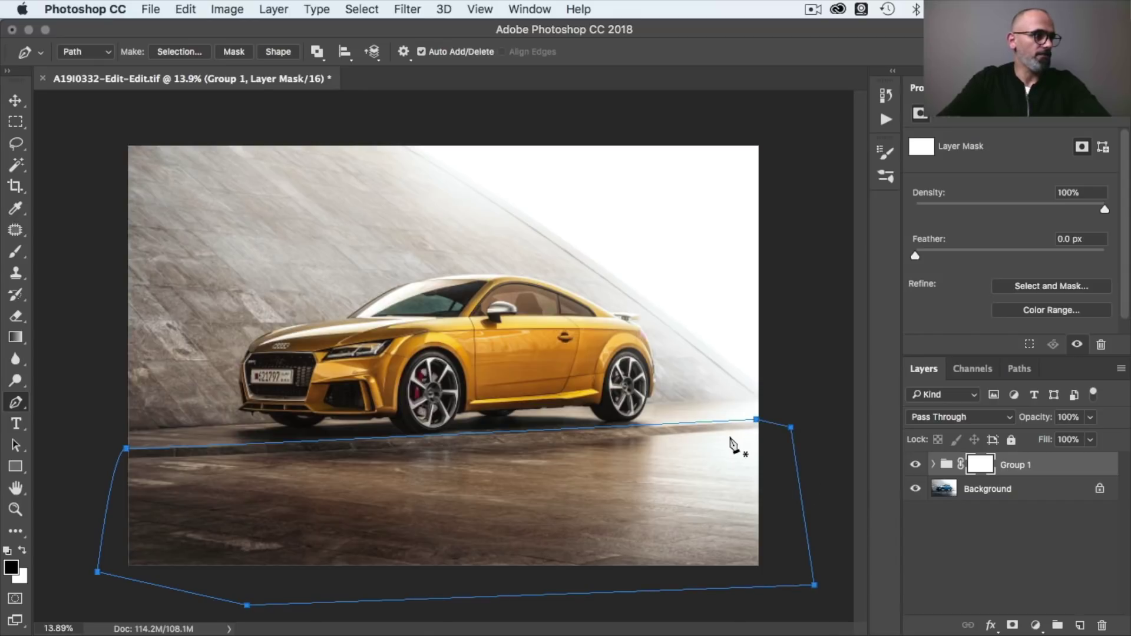
{"action": "right_click", "coordinate": [729, 435]}
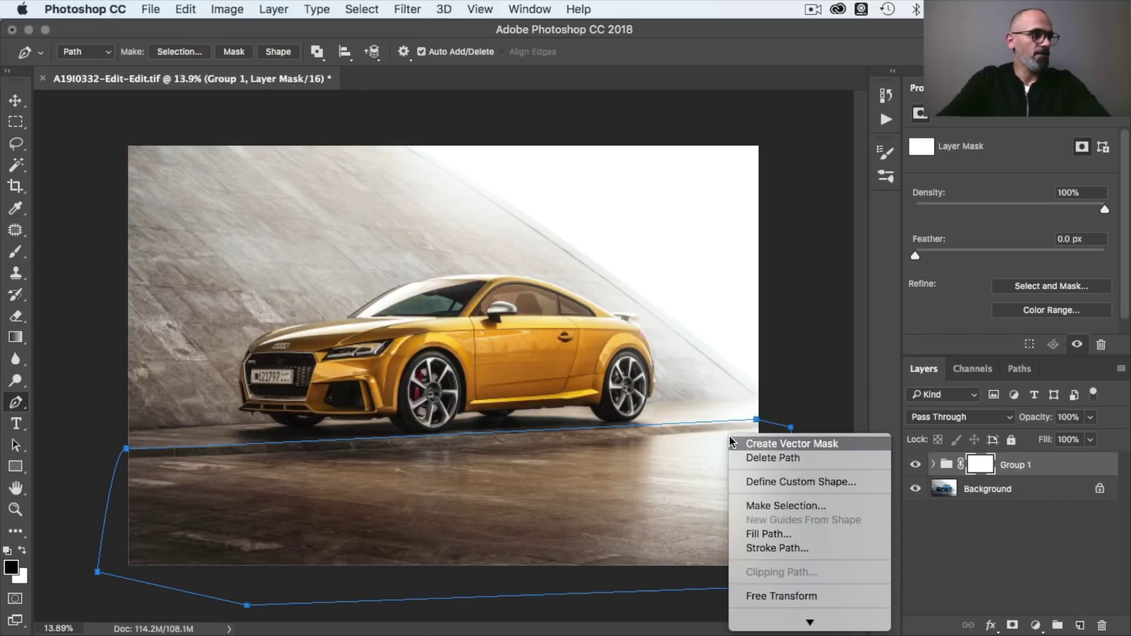
{"action": "left_click", "coordinate": [853, 505]}
{"action": "key", "text": "g"}
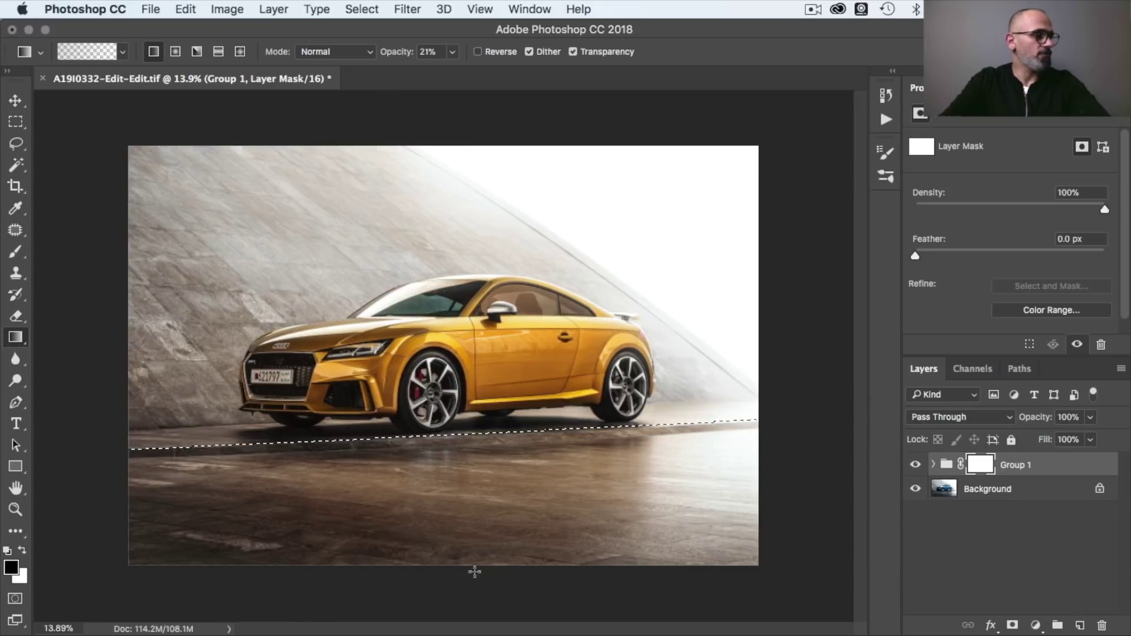
Drag a floor-to-kerb gradient into Group 1's mask, zoom out, and deselect
{"action": "left_click_drag", "start_coordinate": [468, 520], "coordinate": [468, 320]}
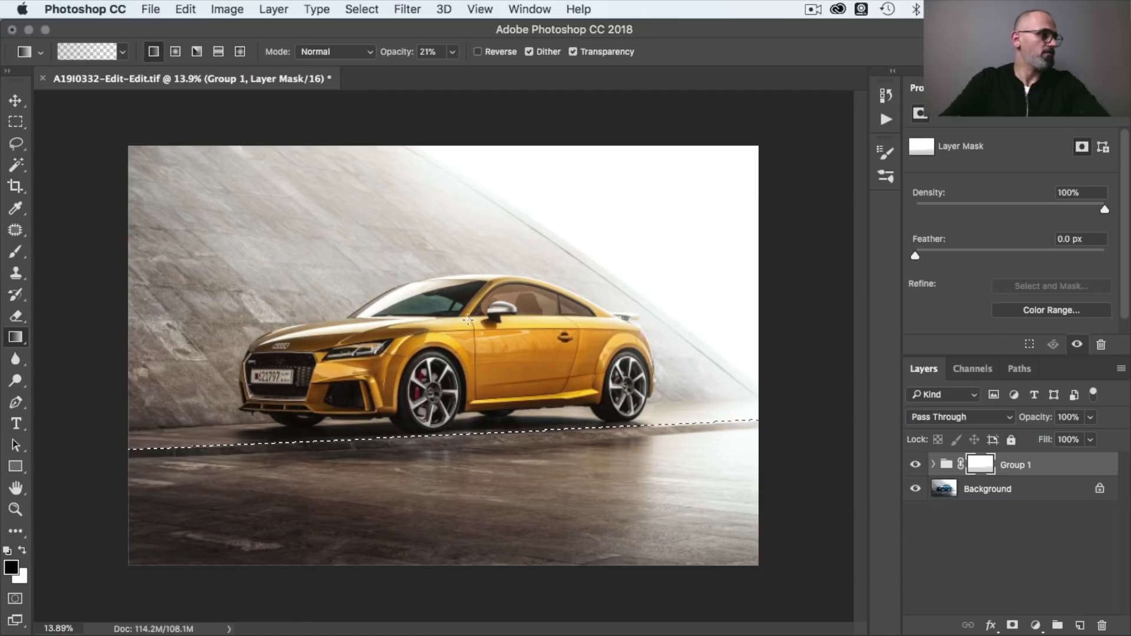
{"action": "left_click_drag", "start_coordinate": [500, 536], "coordinate": [492, 438]}
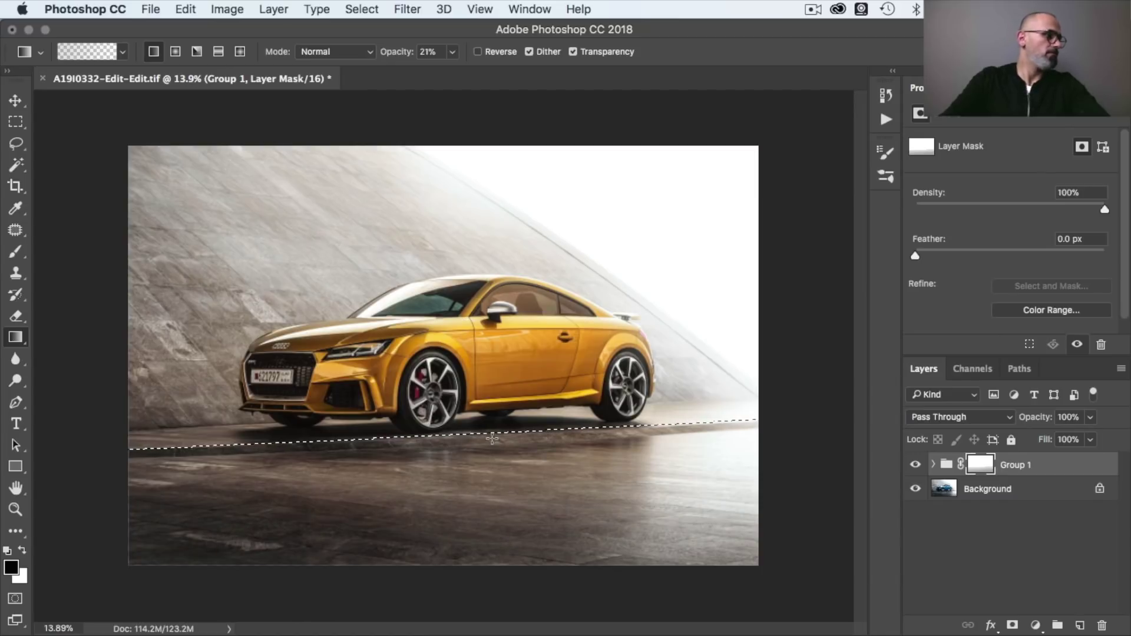
{"action": "key", "text": "super+minus"}
{"action": "key", "text": "super+minus"}
{"action": "scroll", "coordinate": [492, 439], "scroll_direction": "down", "scroll_amount": 2}
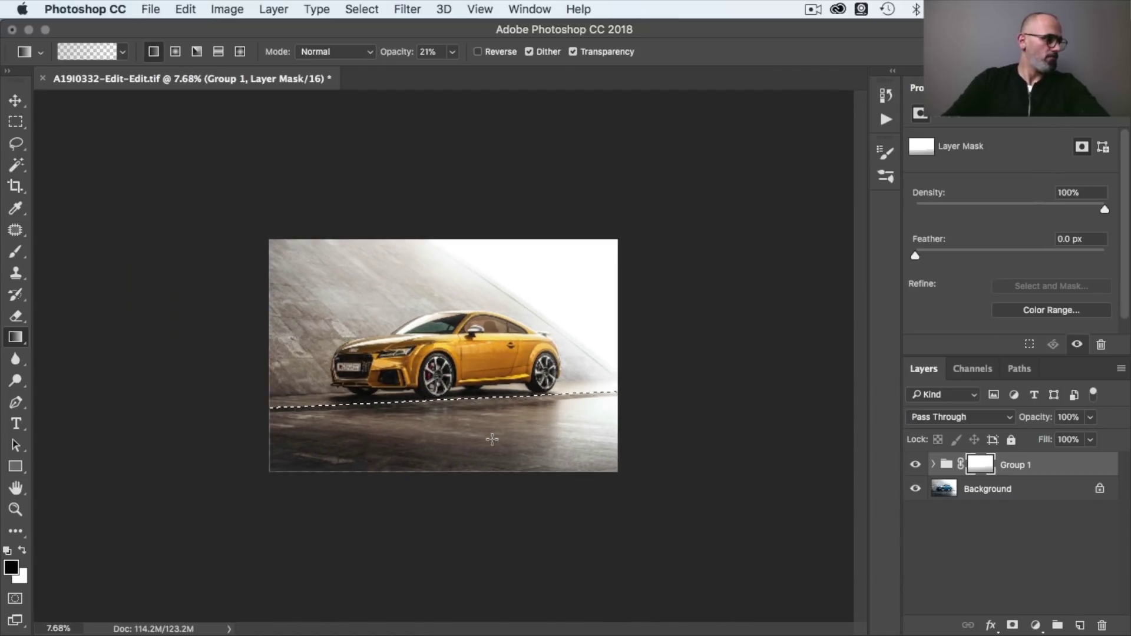
{"action": "scroll", "coordinate": [403, 321], "scroll_direction": "up", "scroll_amount": 3}
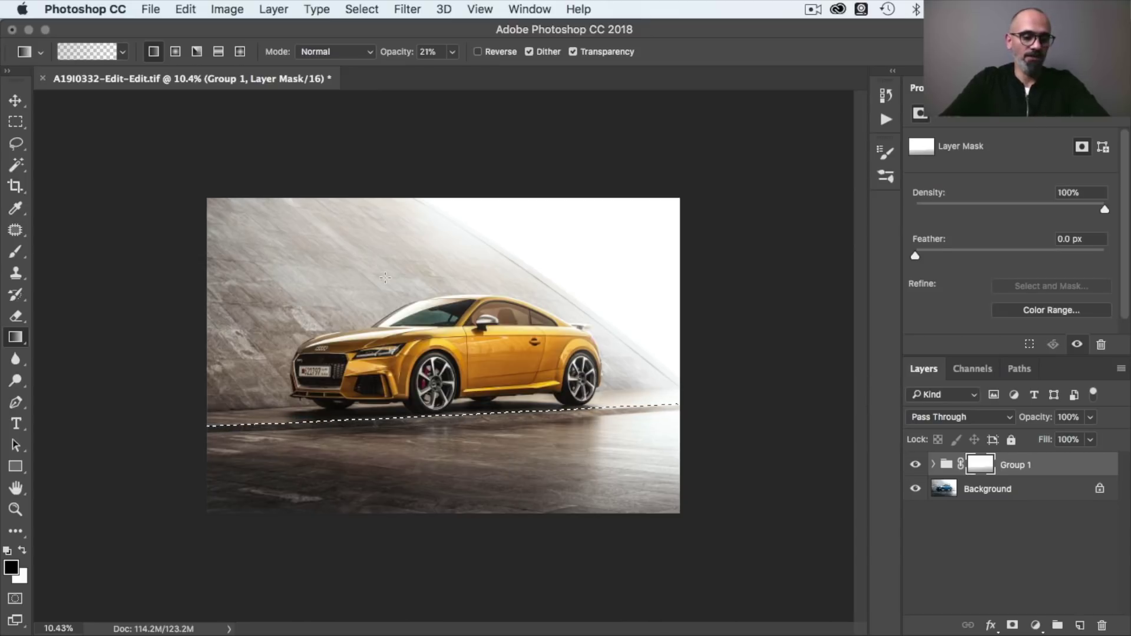
{"action": "key", "text": "super+d"}
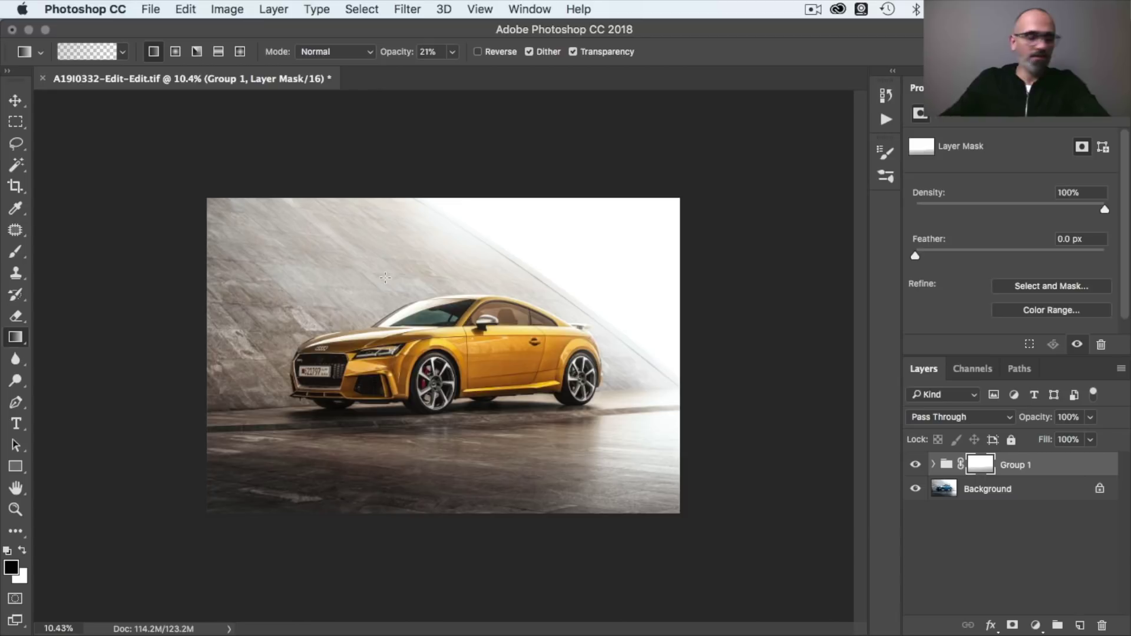
{"action": "key", "text": "b"}
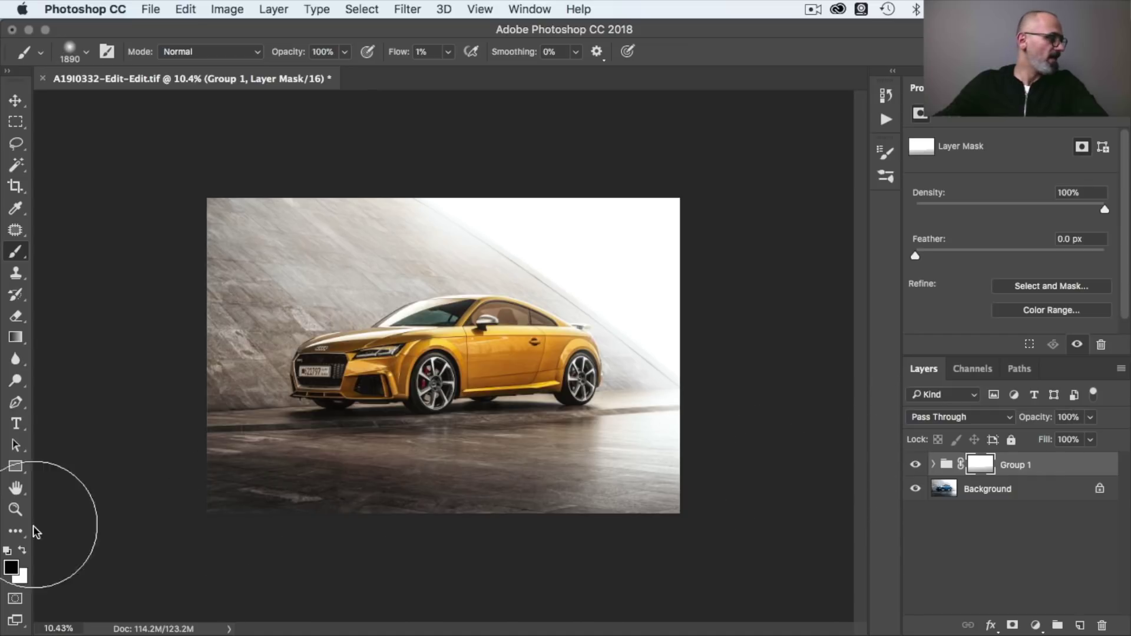
{"action": "scroll", "coordinate": [329, 376], "scroll_direction": "up", "scroll_amount": 5}
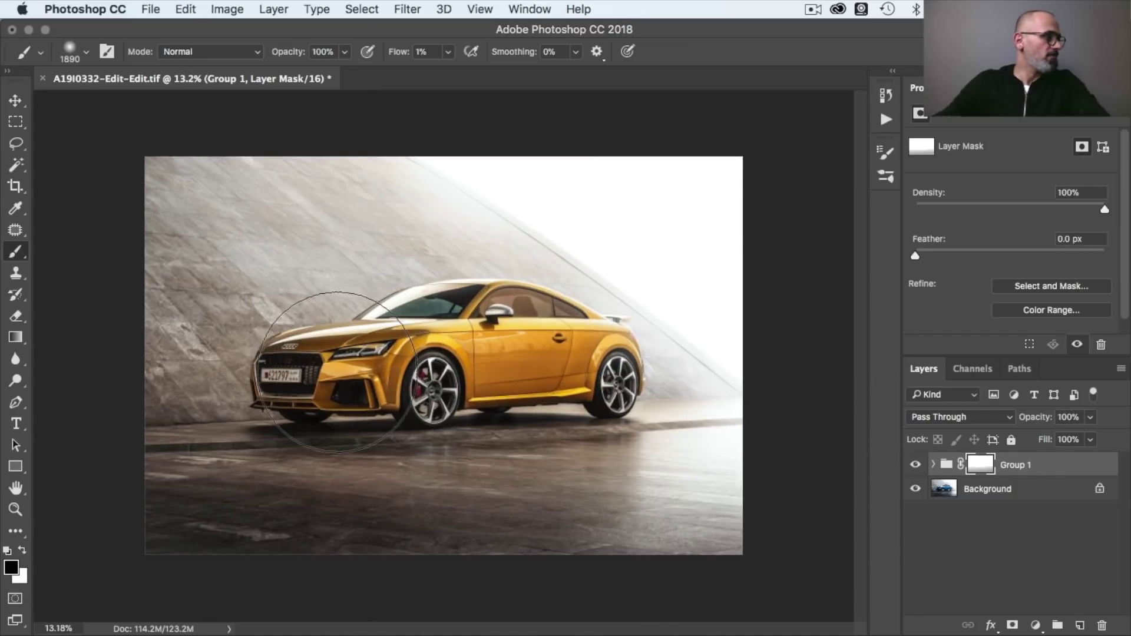
{"action": "scroll", "coordinate": [280, 383], "scroll_direction": "up", "scroll_amount": 4}
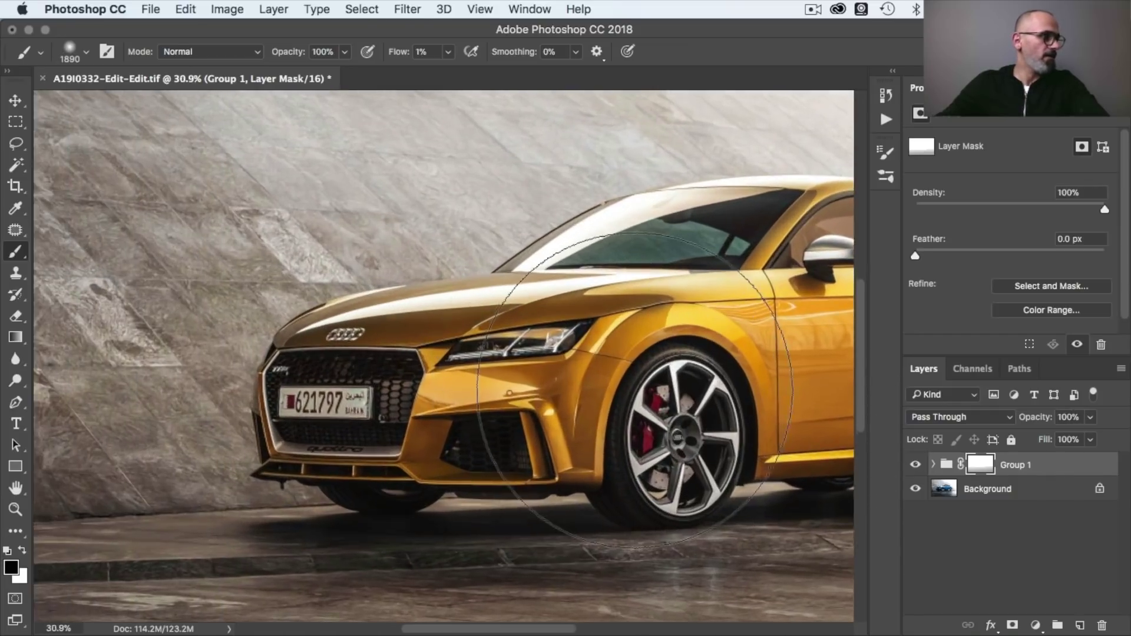
{"action": "scroll", "coordinate": [671, 325], "scroll_direction": "up", "scroll_amount": 1}
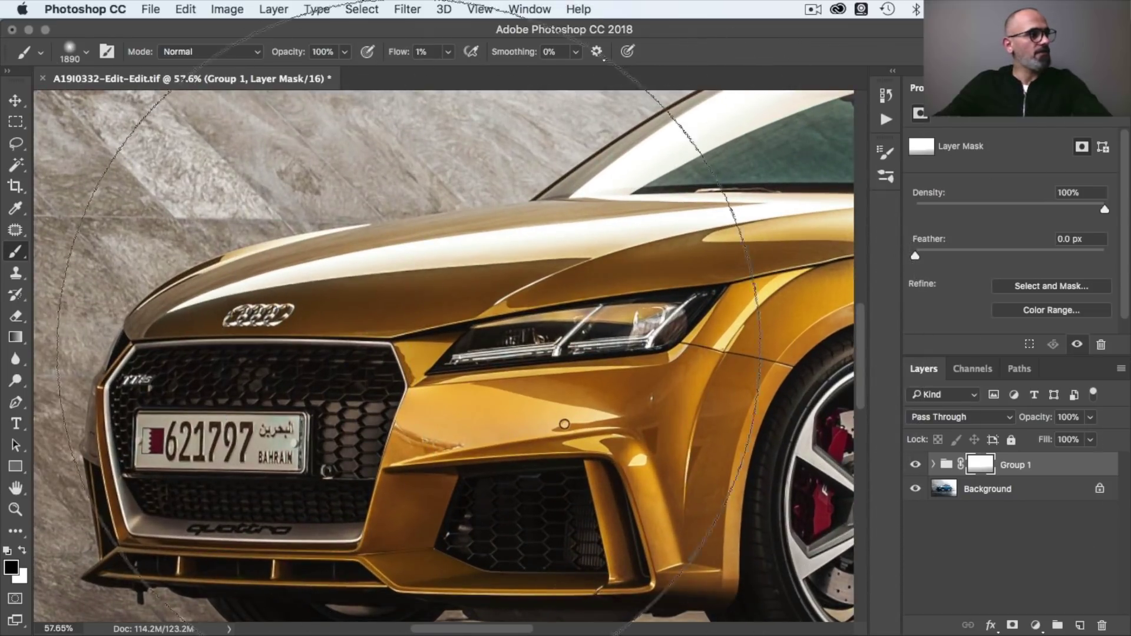
{"action": "left_click_drag", "start_coordinate": [612, 413], "coordinate": [231, 337]}
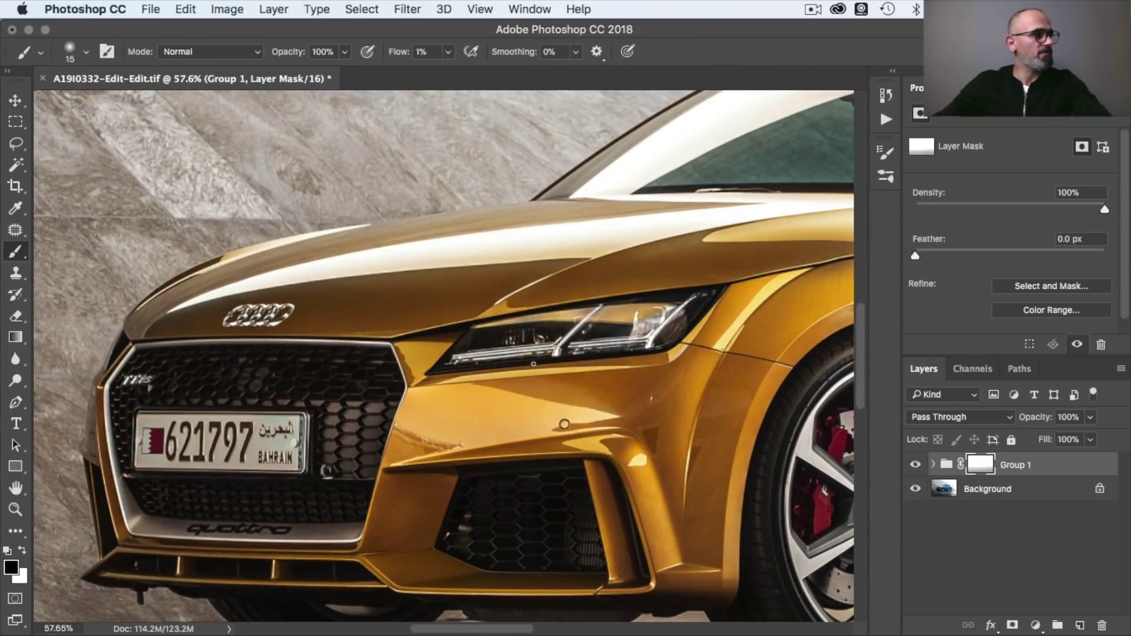
{"action": "left_click_drag", "start_coordinate": [563, 353], "coordinate": [564, 424]}
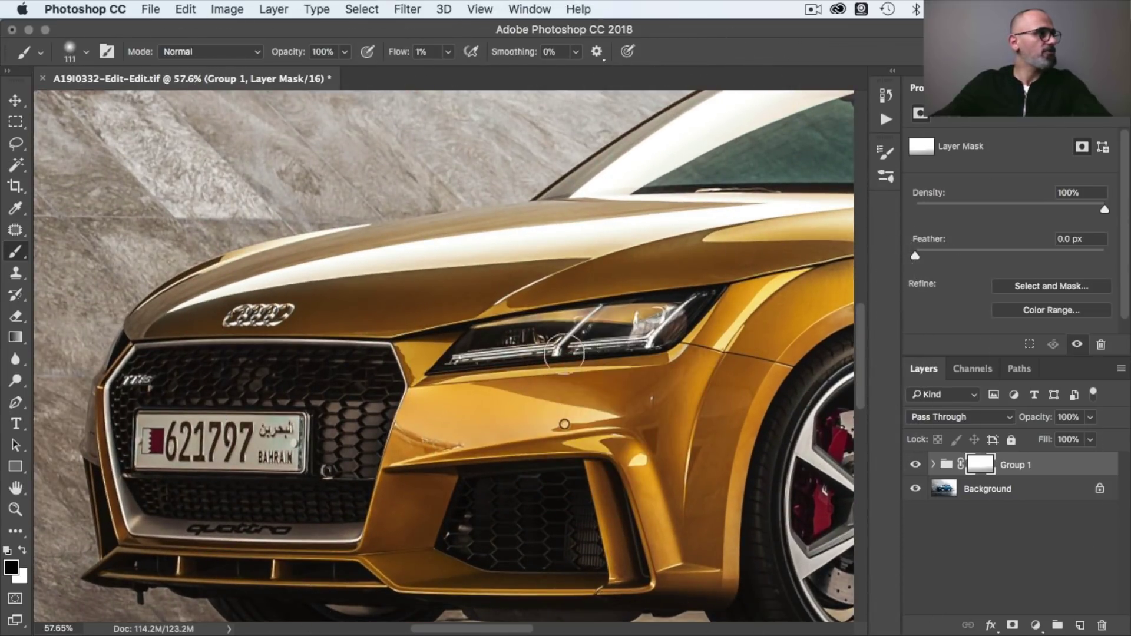
{"action": "left_click", "coordinate": [447, 53]}
{"action": "left_click", "coordinate": [681, 50]}
{"action": "mouse_move", "coordinate": [613, 326]}
{"action": "left_mouse_down"}
{"action": "mouse_move", "coordinate": [645, 318]}
{"action": "mouse_move", "coordinate": [501, 336]}
{"action": "mouse_move", "coordinate": [656, 323]}
{"action": "mouse_move", "coordinate": [478, 335]}
{"action": "mouse_move", "coordinate": [580, 327]}
{"action": "left_mouse_up"}
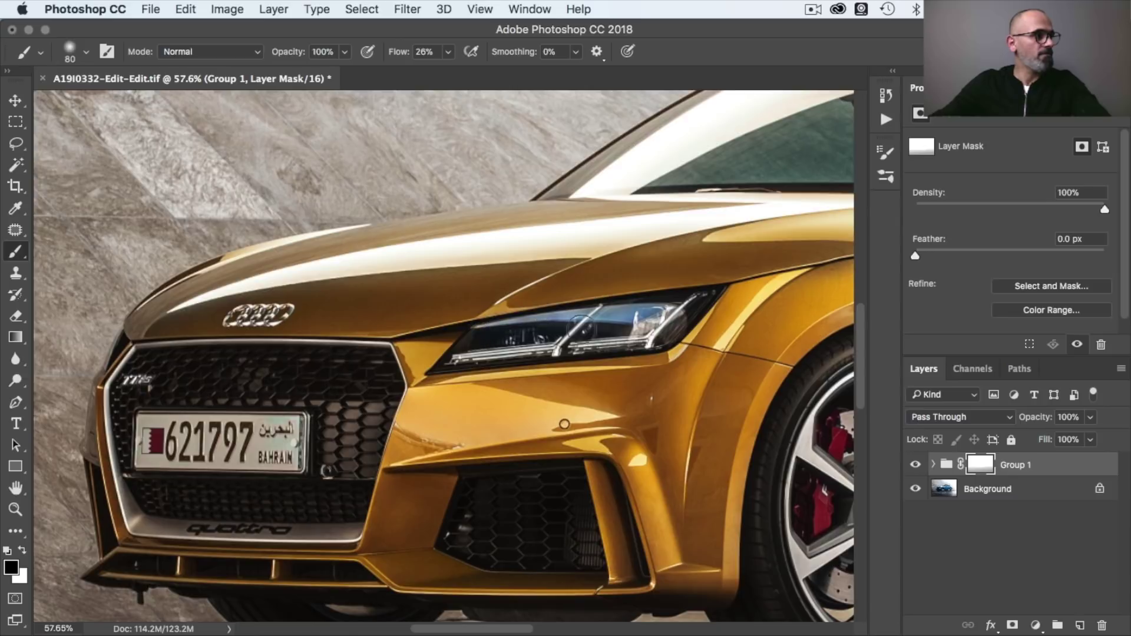
{"action": "scroll", "coordinate": [564, 425], "scroll_direction": "down", "scroll_amount": 10}
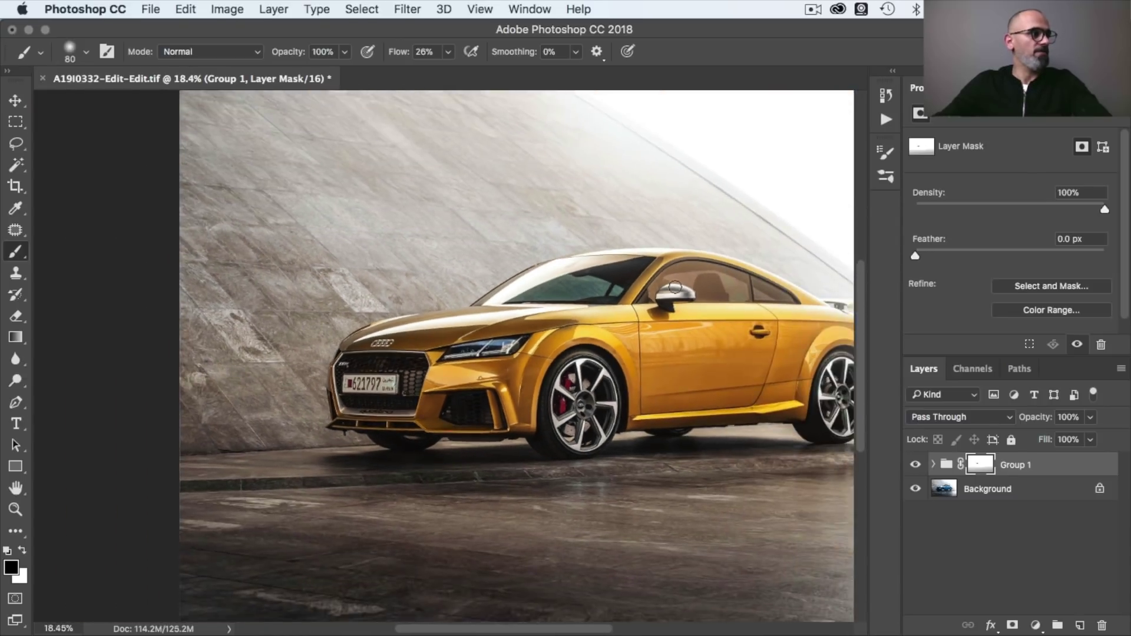
{"action": "scroll", "coordinate": [675, 287], "scroll_direction": "down", "scroll_amount": 2}
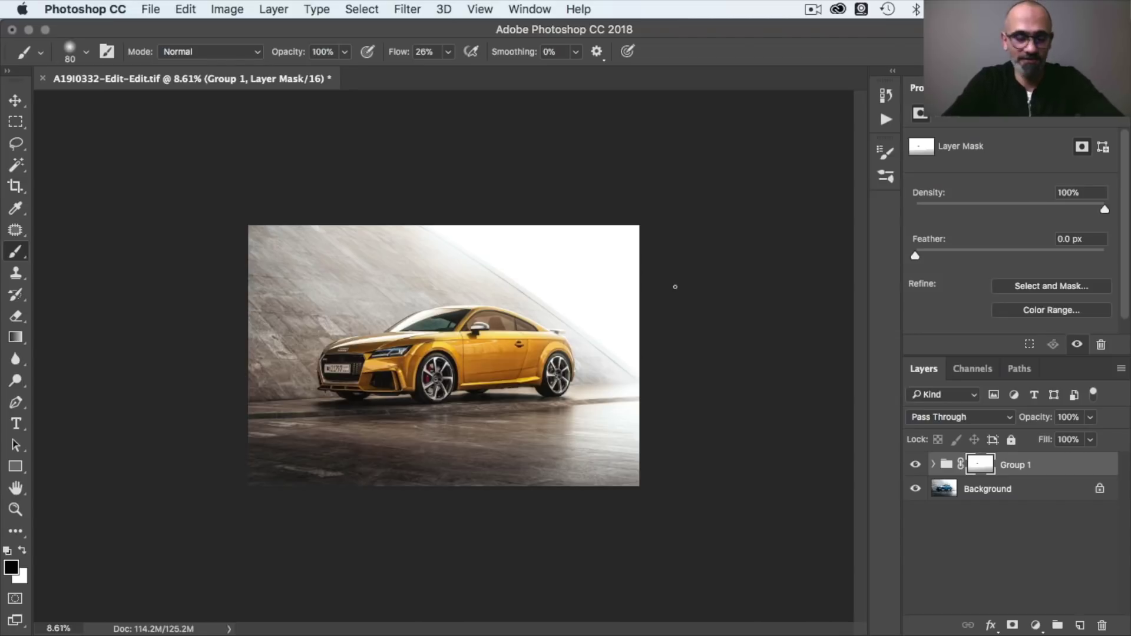
{"action": "scroll", "coordinate": [675, 287], "scroll_direction": "up", "scroll_amount": 4}
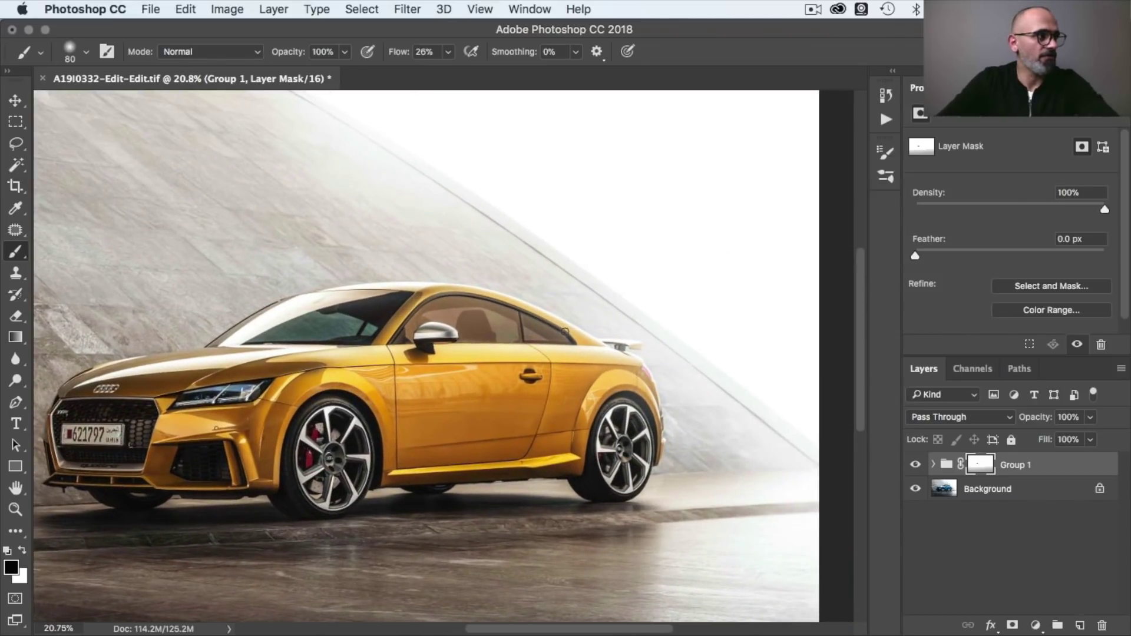
{"action": "key", "text": "p"}
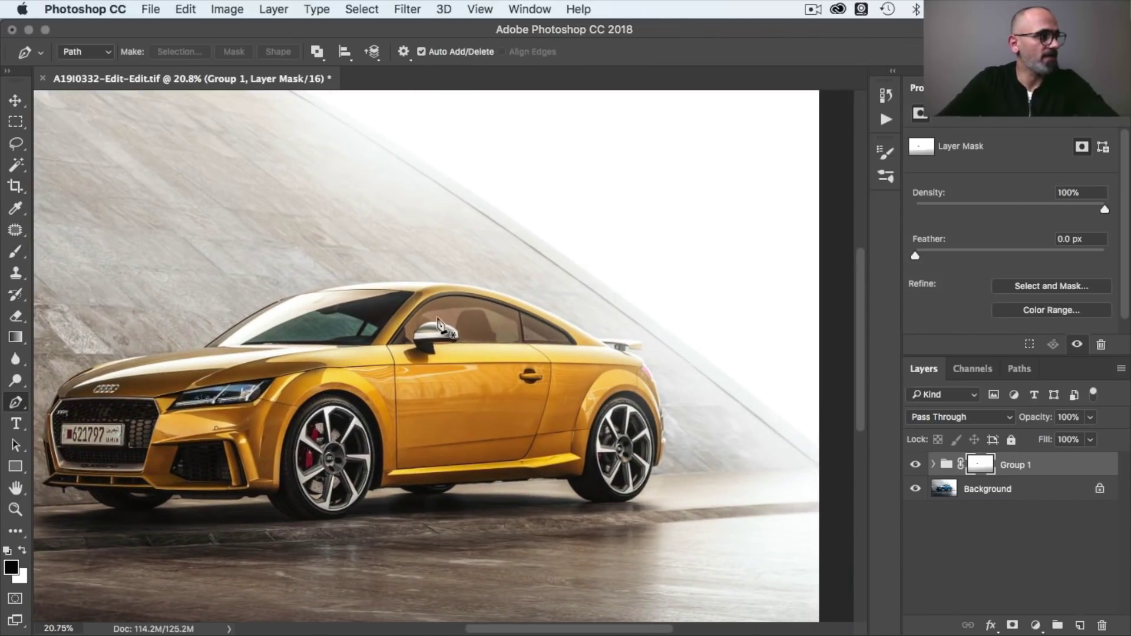
{"action": "scroll", "coordinate": [510, 353], "scroll_direction": "down", "scroll_amount": 3}
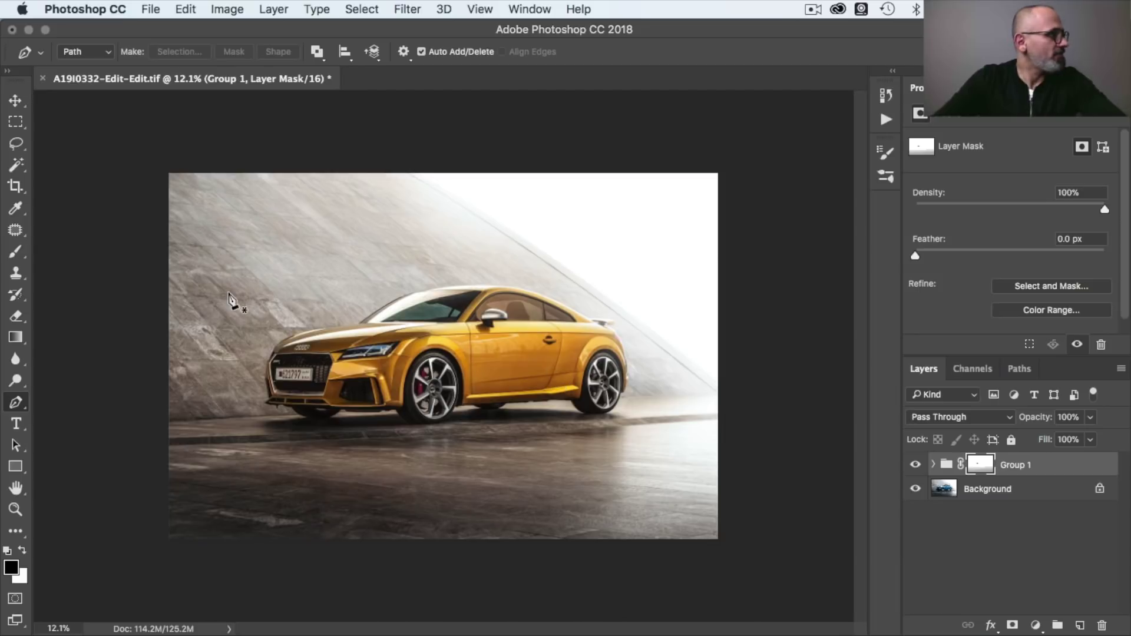
Select the Gradient tool and set its opacity to 100%
{"action": "left_click", "coordinate": [17, 337]}
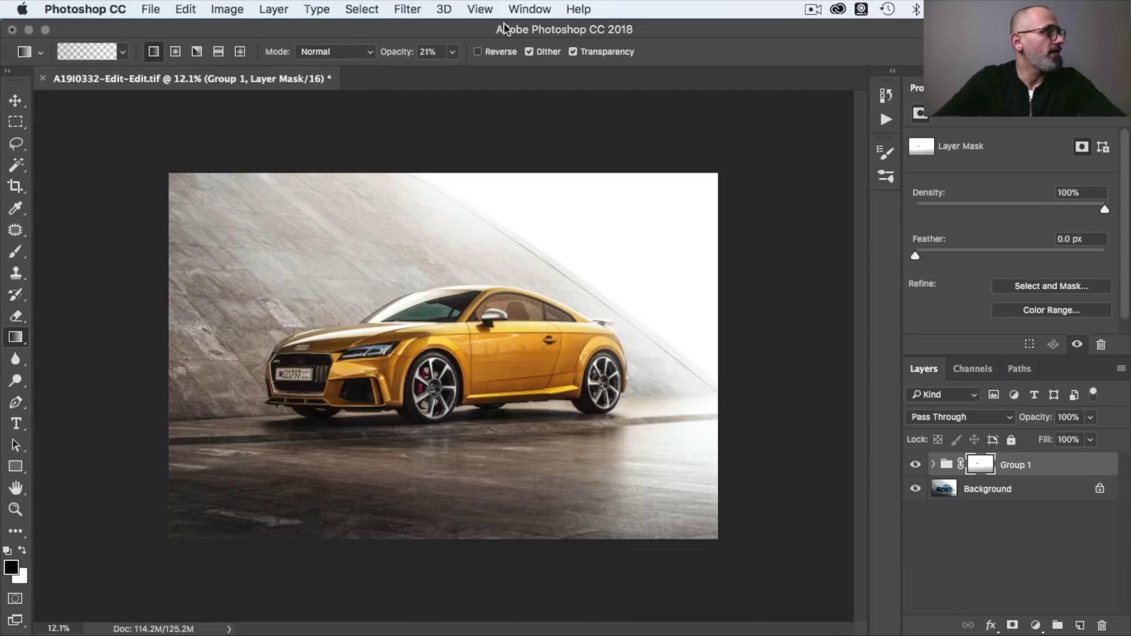
{"action": "left_click", "coordinate": [453, 53]}
{"action": "left_click_drag", "start_coordinate": [452, 72], "coordinate": [539, 73]}
{"action": "left_click", "coordinate": [437, 319]}
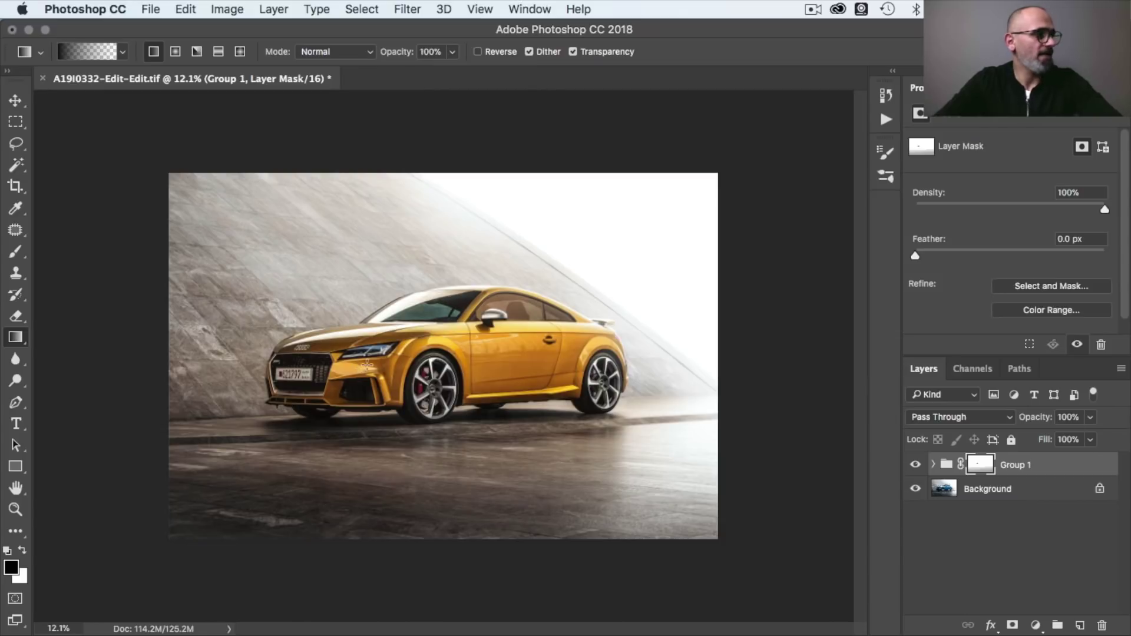
Draw a horizontal front-to-rear gradient across the car on Group 1's mask
{"action": "left_click_drag", "start_coordinate": [414, 368], "coordinate": [567, 344]}
{"action": "key", "text": "shift"}
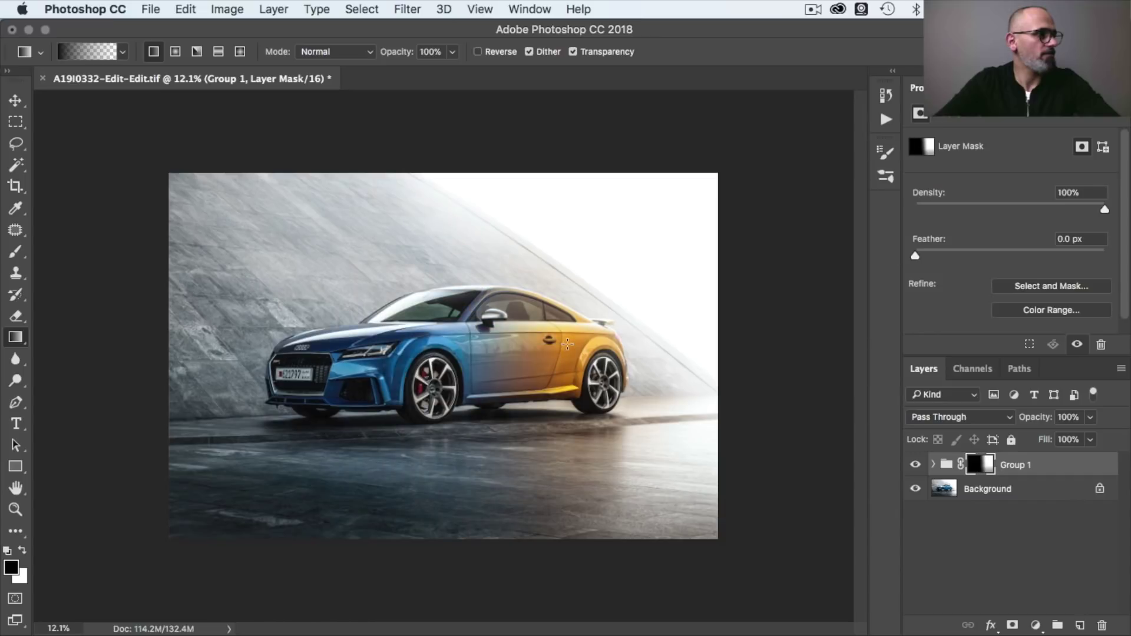
{"action": "scroll", "coordinate": [524, 390], "scroll_direction": "down", "scroll_amount": 5}
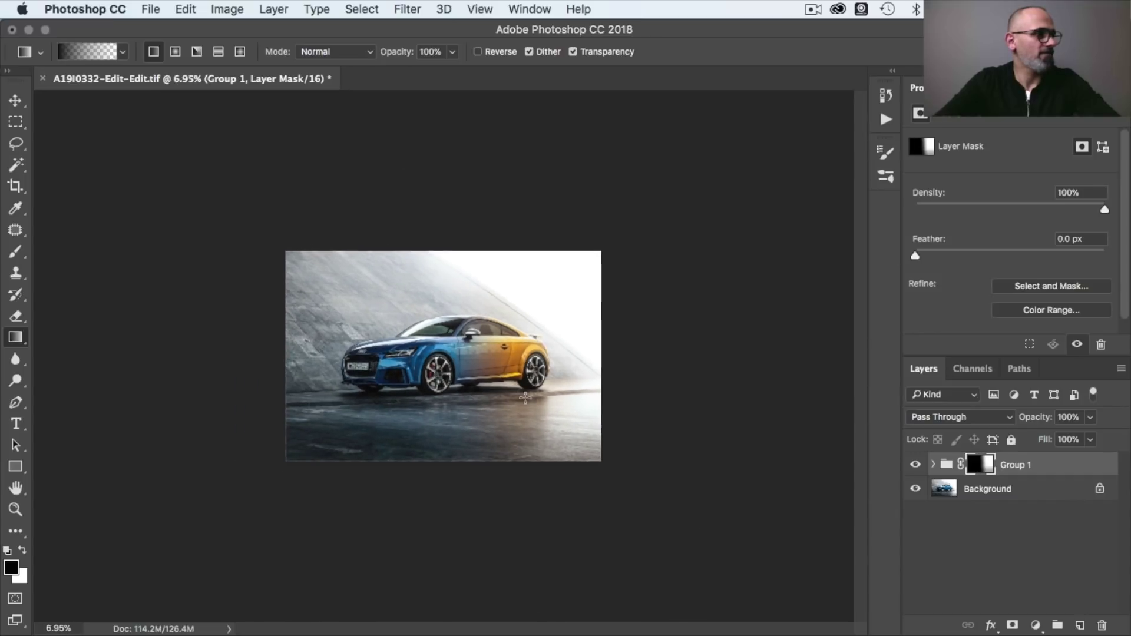
{"action": "scroll", "coordinate": [524, 398], "scroll_direction": "up", "scroll_amount": 5}
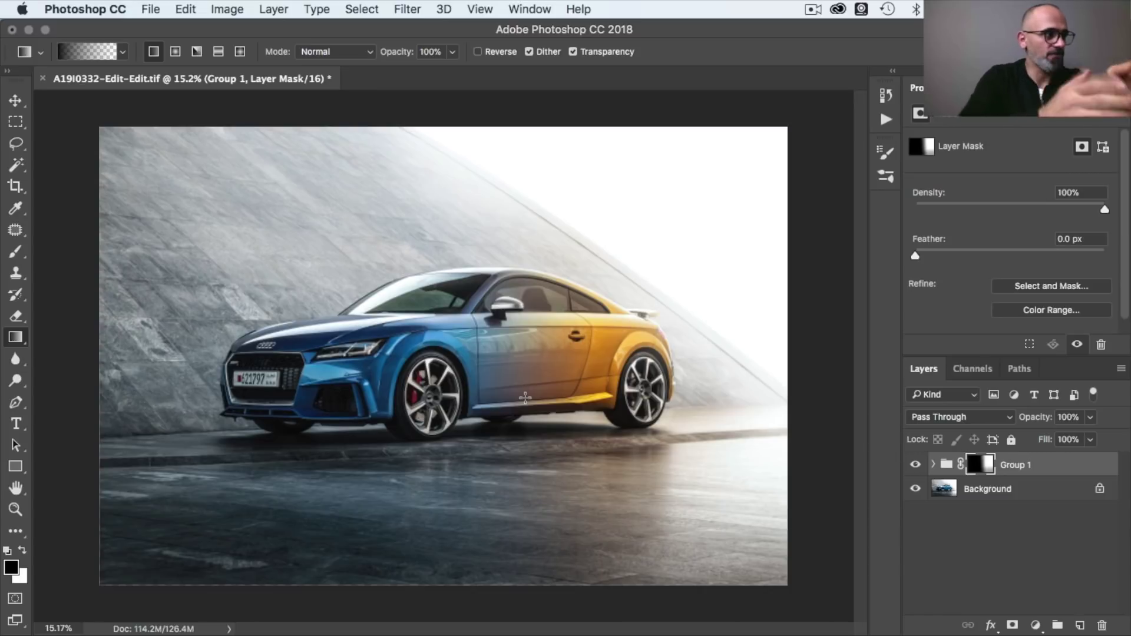
{"action": "scroll", "coordinate": [525, 397], "scroll_direction": "up", "scroll_amount": 2}
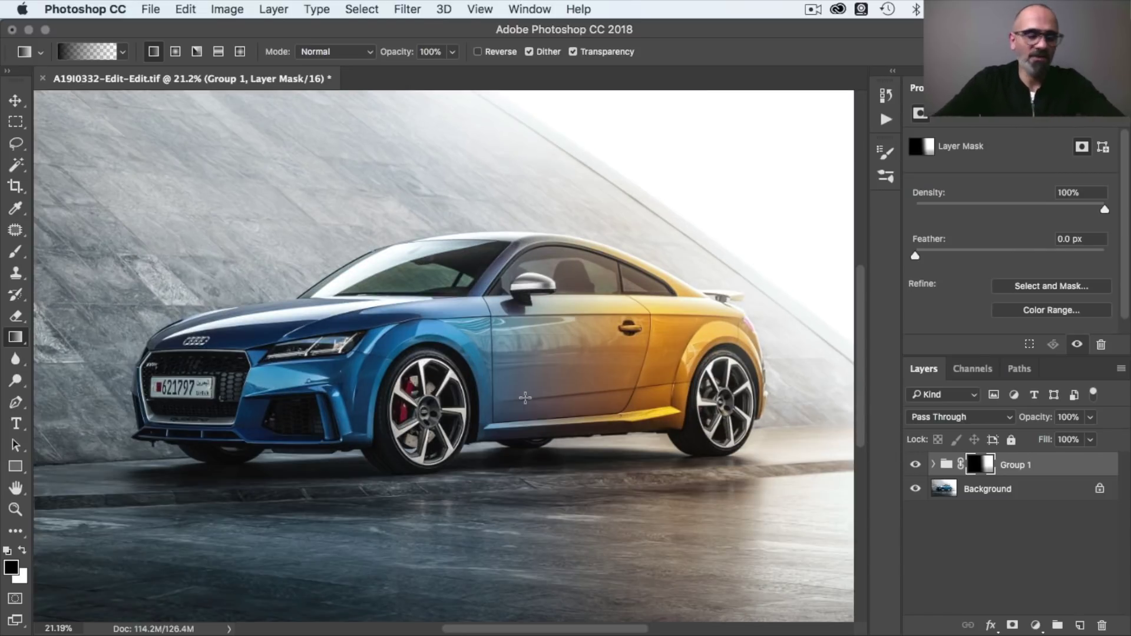
{"action": "scroll", "coordinate": [525, 398], "scroll_direction": "down", "scroll_amount": 2}
{"action": "scroll", "coordinate": [524, 397], "scroll_direction": "up", "scroll_amount": 3}
{"action": "scroll", "coordinate": [437, 401], "scroll_direction": "right", "scroll_amount": 1}
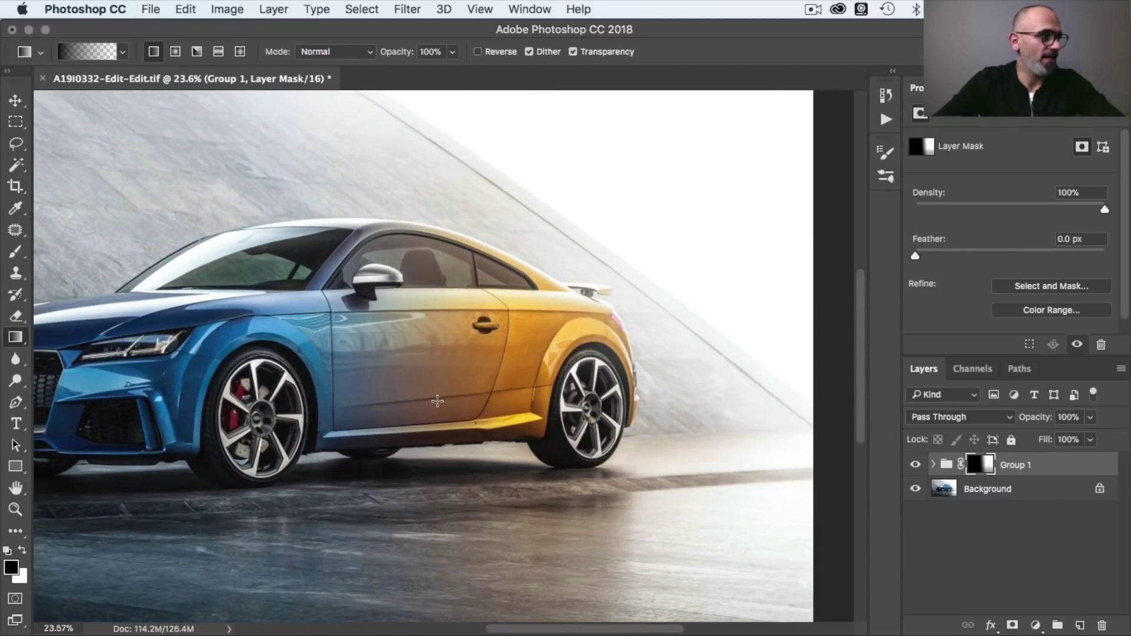
Start a pen path on the roofline and run it down the door seam to the sill
{"action": "key", "text": "p"}
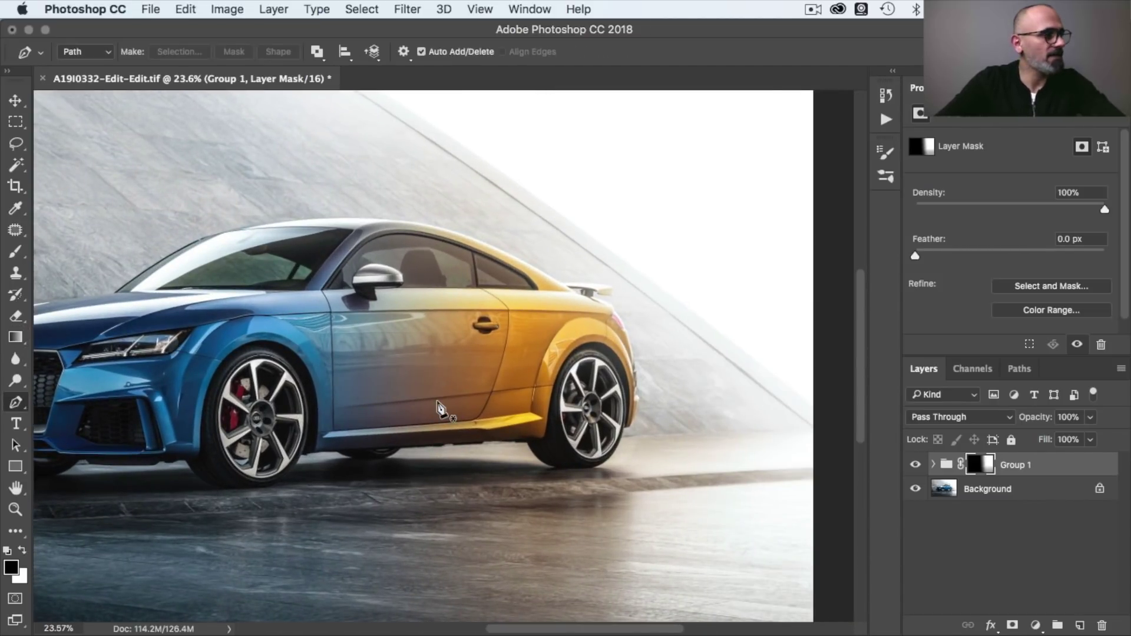
{"action": "scroll", "coordinate": [441, 408], "scroll_direction": "up", "scroll_amount": 1}
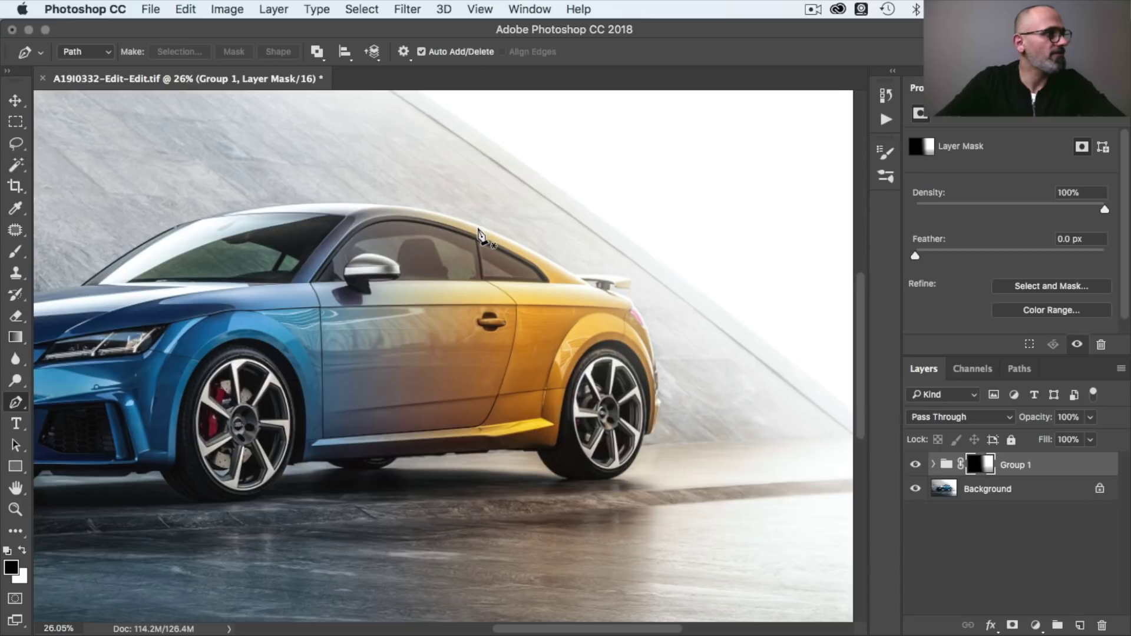
{"action": "scroll", "coordinate": [478, 233], "scroll_direction": "up", "scroll_amount": 2}
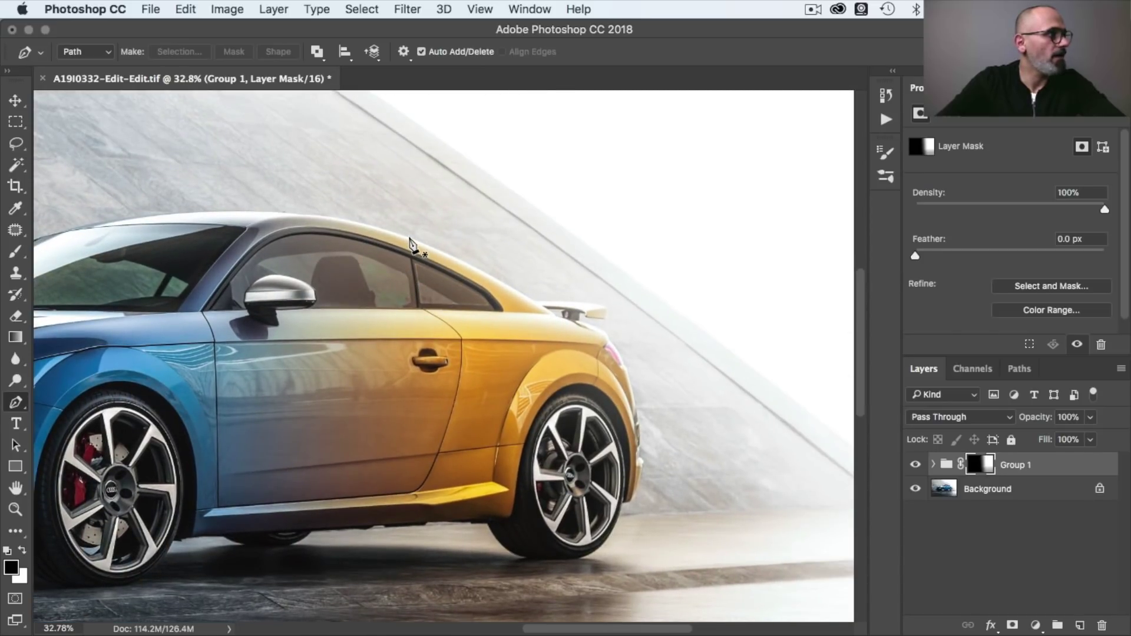
{"action": "left_click", "coordinate": [408, 238]}
{"action": "left_click", "coordinate": [420, 309]}
{"action": "scroll", "coordinate": [422, 312], "scroll_direction": "up", "scroll_amount": 2}
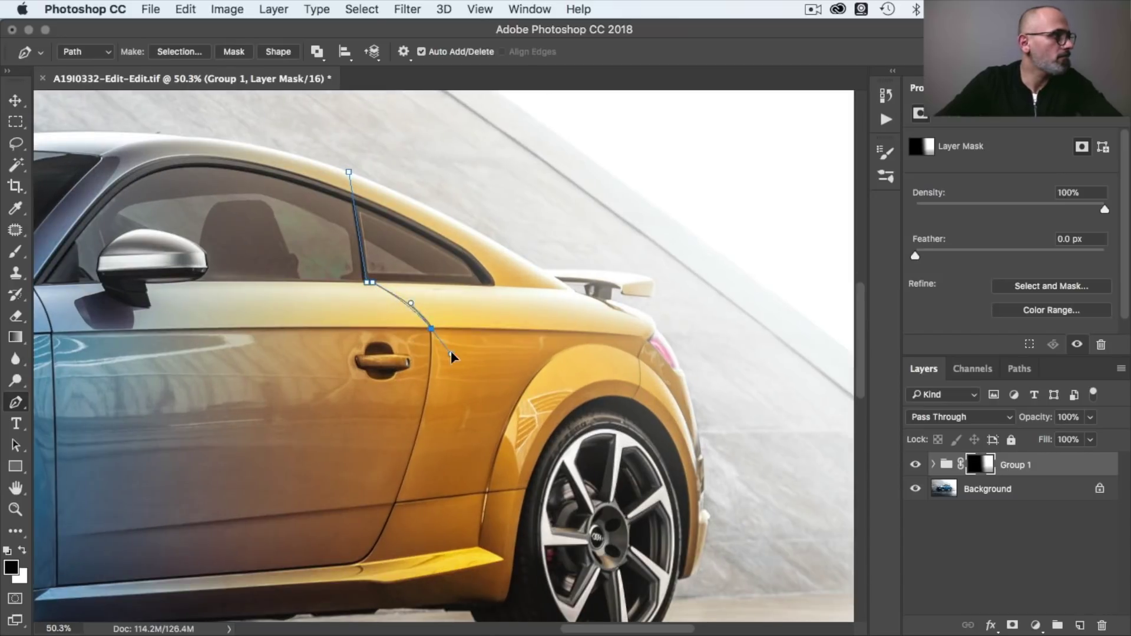
{"action": "scroll", "coordinate": [439, 397], "scroll_direction": "down", "scroll_amount": 2}
{"action": "left_click", "coordinate": [387, 373]}
{"action": "left_click", "coordinate": [375, 383]}
{"action": "left_click", "coordinate": [364, 397]}
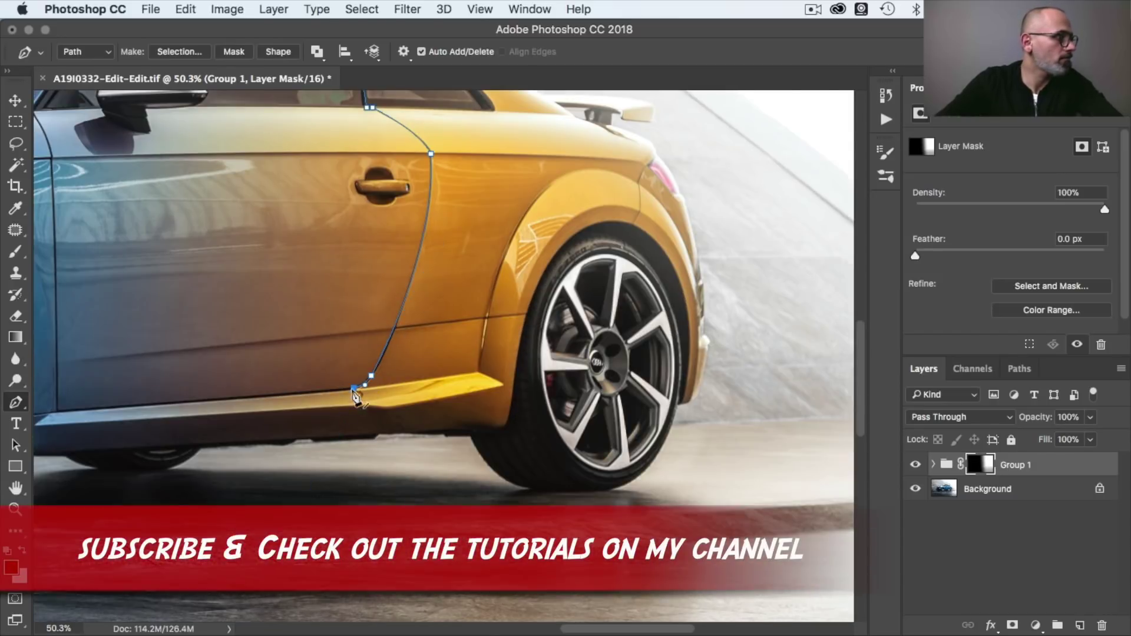
{"action": "left_click", "coordinate": [366, 420]}
Close the path along the sill, front edge and roof, then choose Make Selection
{"action": "scroll", "coordinate": [195, 446], "scroll_direction": "down", "scroll_amount": 2}
{"action": "left_click", "coordinate": [169, 418]}
{"action": "left_click", "coordinate": [112, 139]}
{"action": "left_click", "coordinate": [384, 145]}
{"action": "left_click", "coordinate": [392, 159]}
{"action": "left_click", "coordinate": [404, 220]}
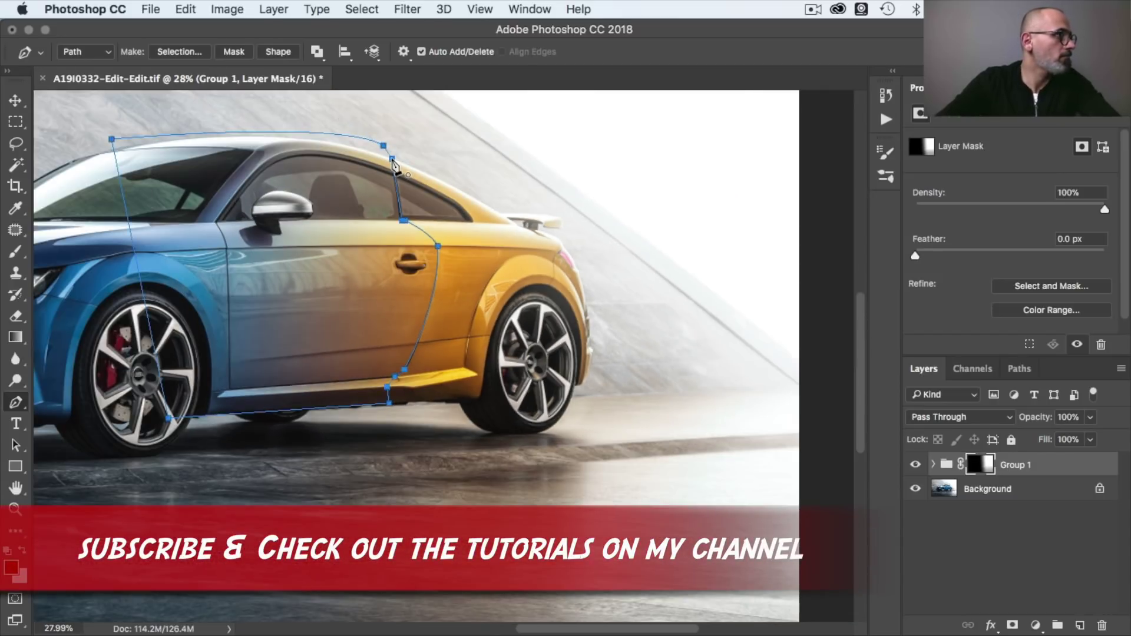
{"action": "right_click", "coordinate": [339, 213]}
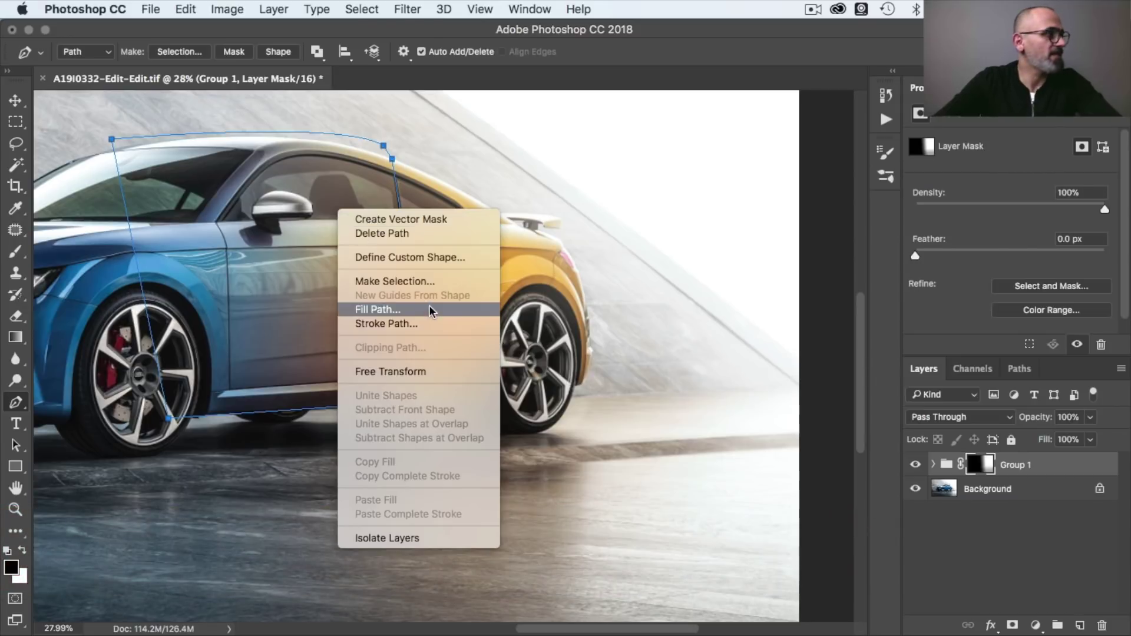
{"action": "left_click", "coordinate": [430, 281]}
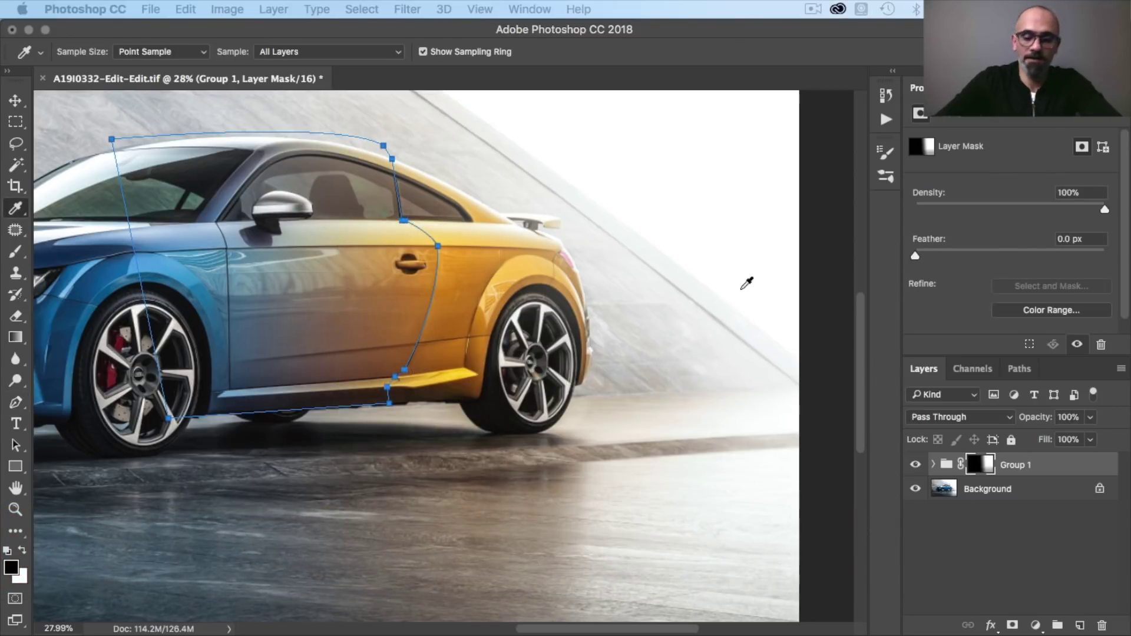
Confirm the door selection, paint it on the mask with a 580 brush, and deselect
{"action": "key", "text": "Return"}
{"action": "key", "text": "b"}
{"action": "scroll", "coordinate": [746, 286], "scroll_direction": "down", "scroll_amount": 2}
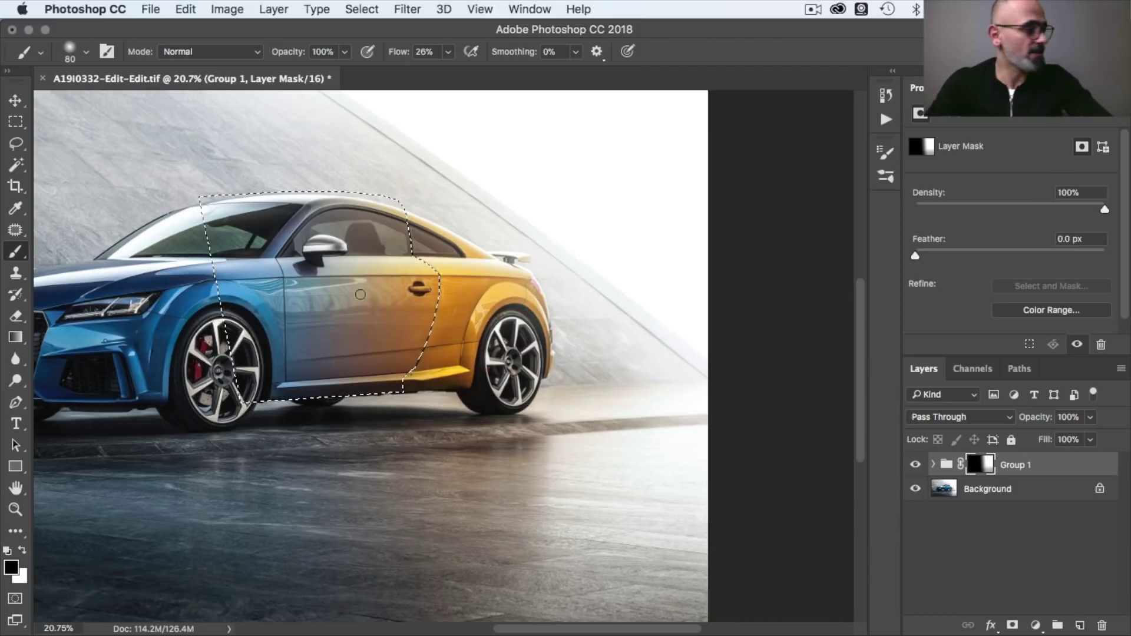
{"action": "mouse_move", "coordinate": [407, 377]}
{"action": "left_mouse_down"}
{"action": "mouse_move", "coordinate": [462, 356]}
{"action": "mouse_move", "coordinate": [375, 351]}
{"action": "mouse_move", "coordinate": [360, 370]}
{"action": "mouse_move", "coordinate": [376, 362]}
{"action": "mouse_move", "coordinate": [331, 371]}
{"action": "mouse_move", "coordinate": [436, 297]}
{"action": "mouse_move", "coordinate": [341, 337]}
{"action": "mouse_move", "coordinate": [428, 339]}
{"action": "mouse_move", "coordinate": [434, 329]}
{"action": "mouse_move", "coordinate": [361, 309]}
{"action": "mouse_move", "coordinate": [378, 255]}
{"action": "mouse_move", "coordinate": [311, 232]}
{"action": "mouse_move", "coordinate": [329, 218]}
{"action": "mouse_move", "coordinate": [235, 205]}
{"action": "left_mouse_up"}
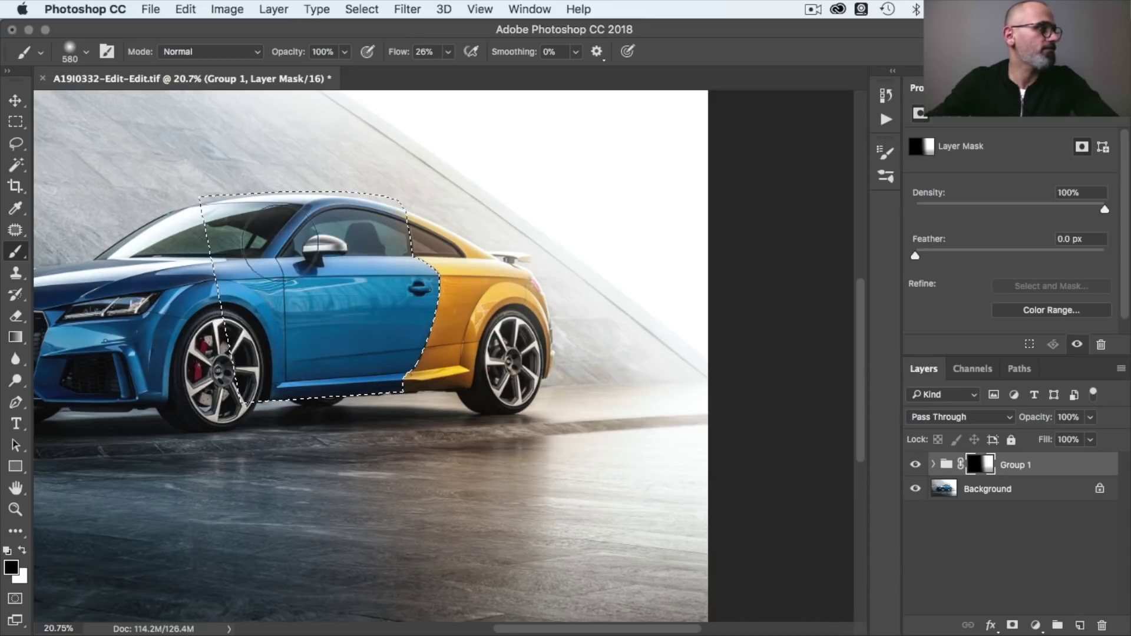
{"action": "key", "text": "super+d"}
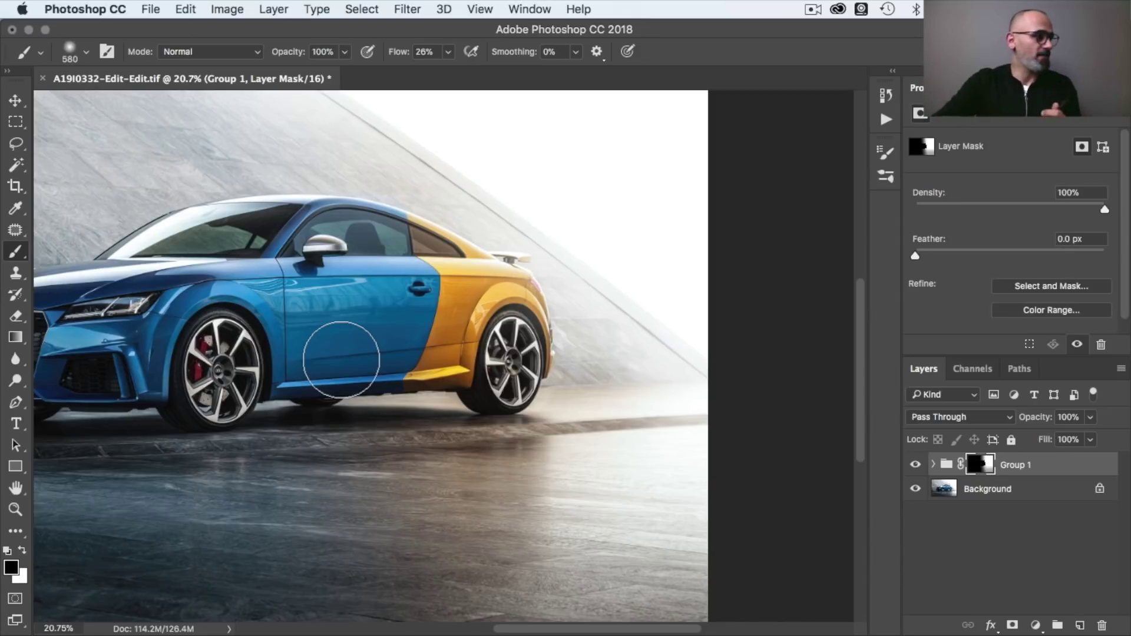
{"action": "scroll", "coordinate": [341, 359], "scroll_direction": "down", "scroll_amount": 8}
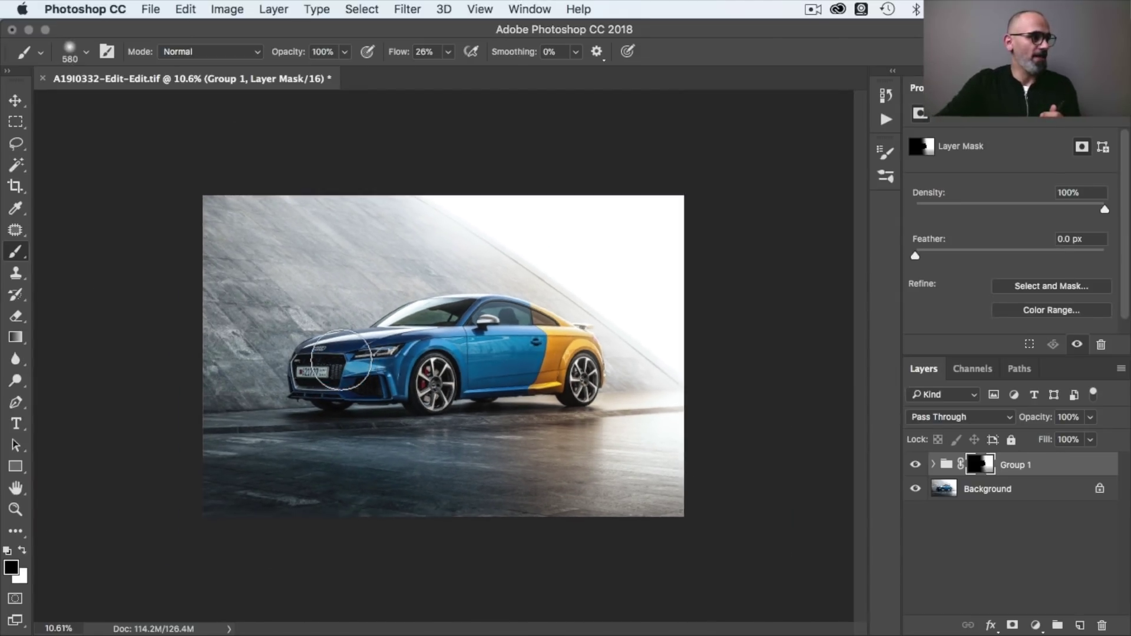